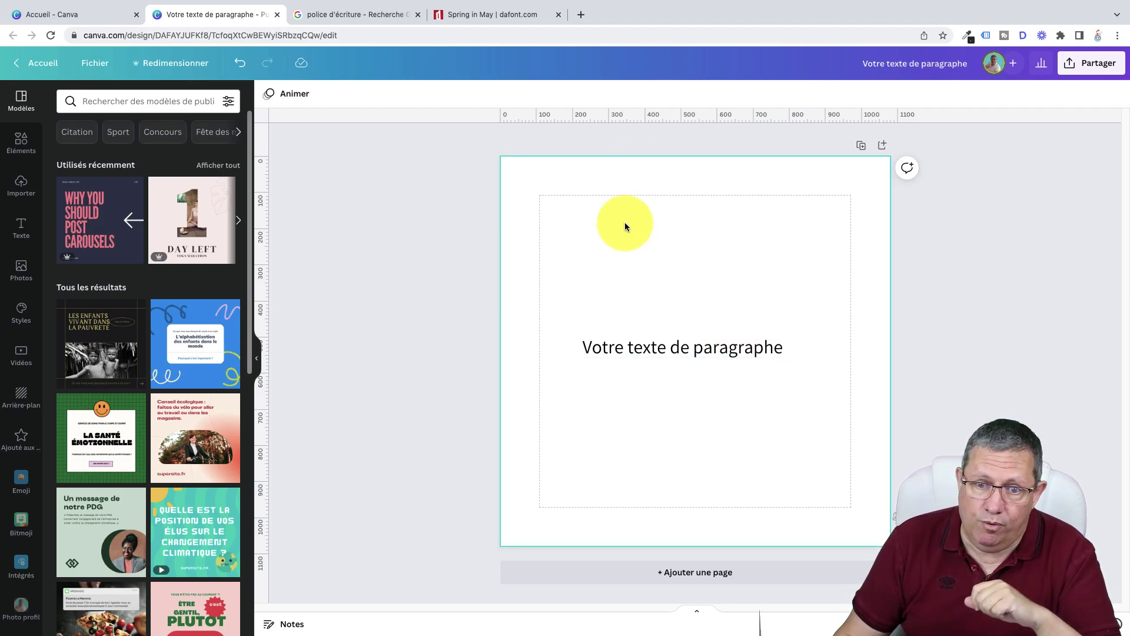
Step: Switch to the DaFont site and look through the font categories and recently added fonts on its home page
click(383, 20)
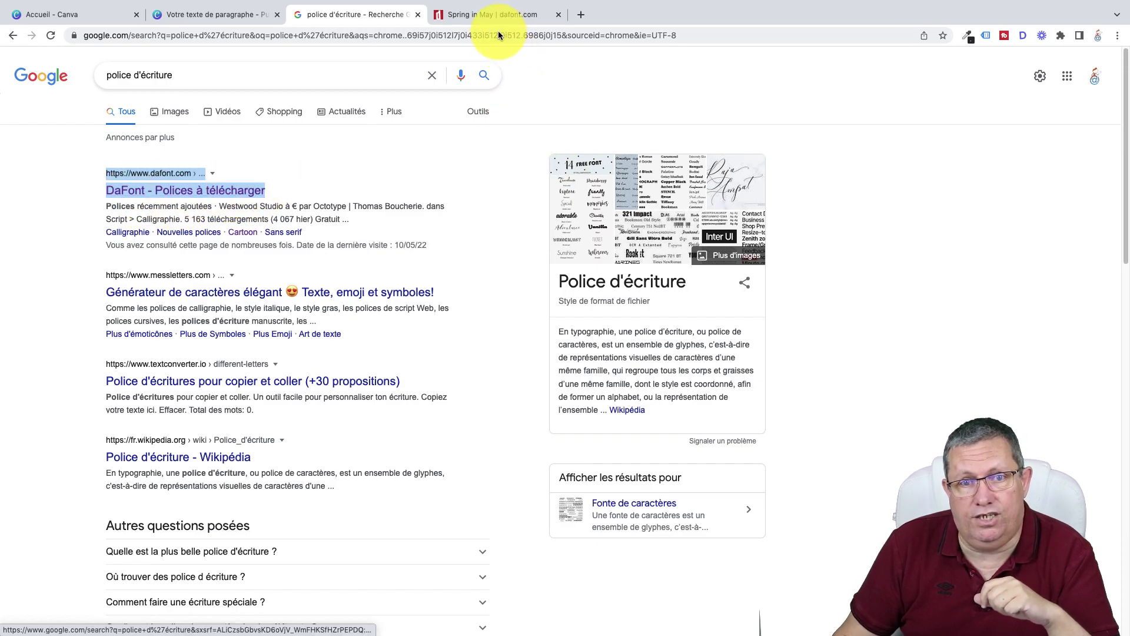
click(499, 13)
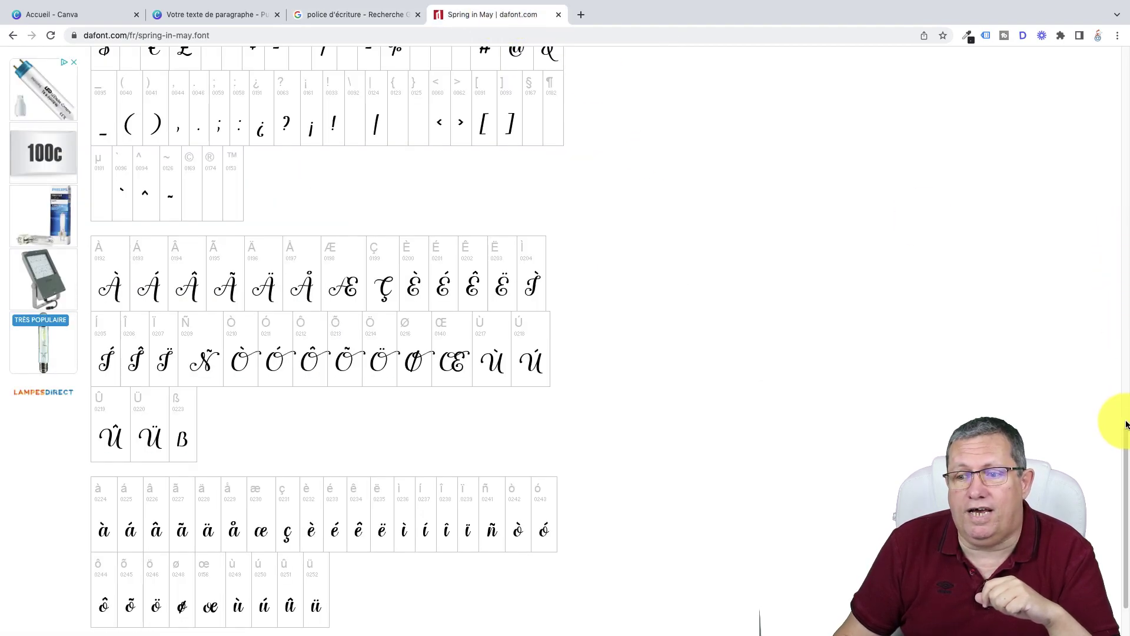
drag(1126, 429, 1124, 24)
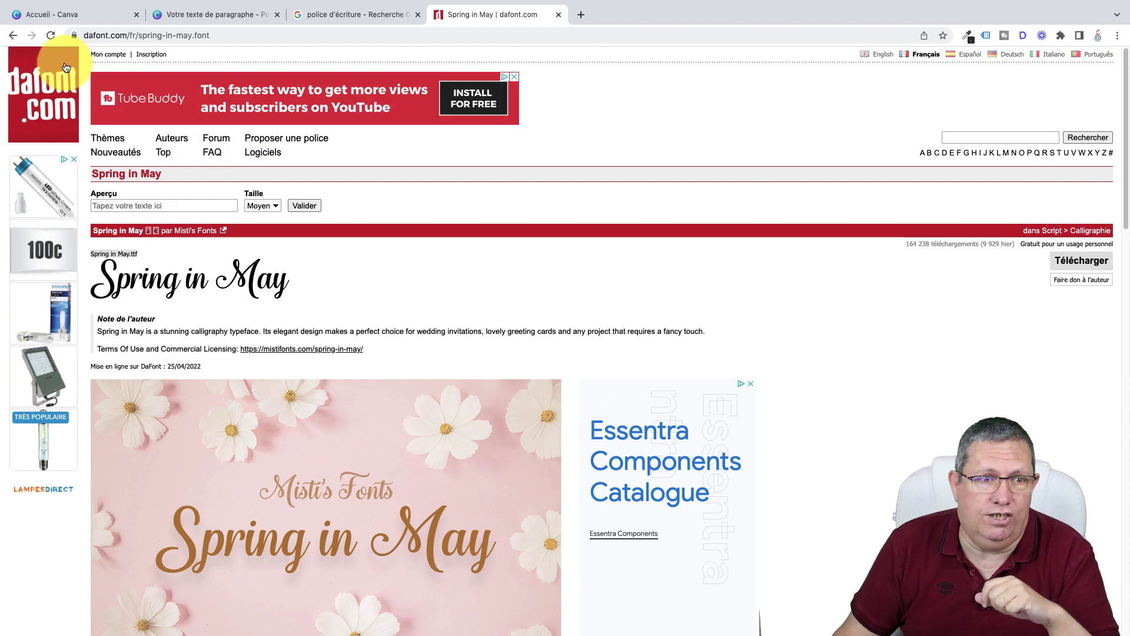
click(10, 35)
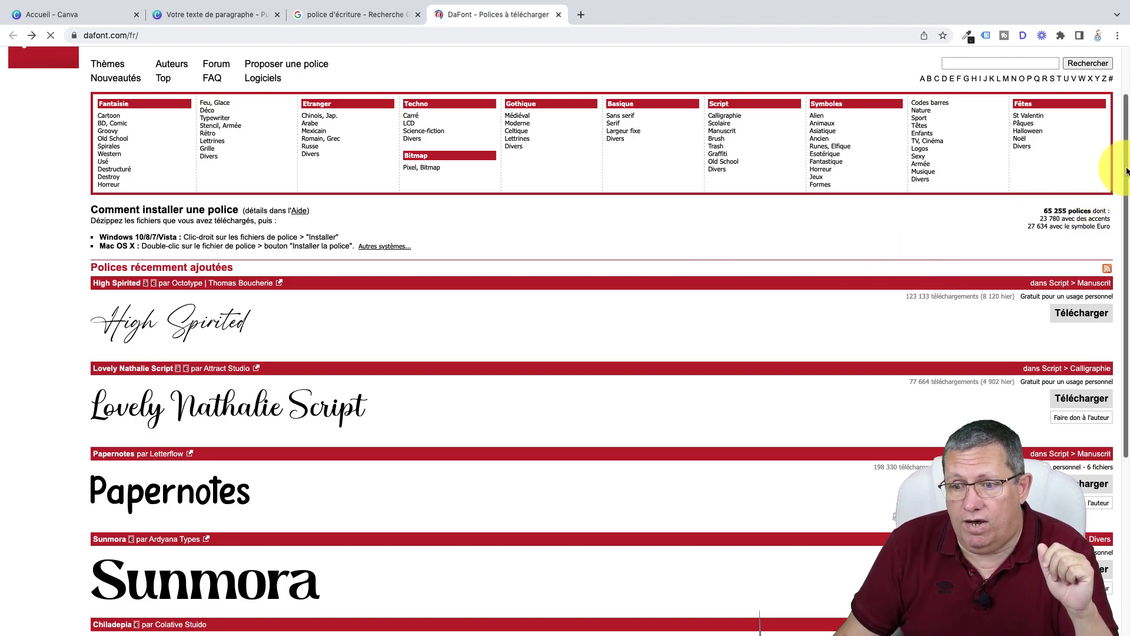
scroll(1127, 171, down, 5)
scroll(1126, 291, up, 6)
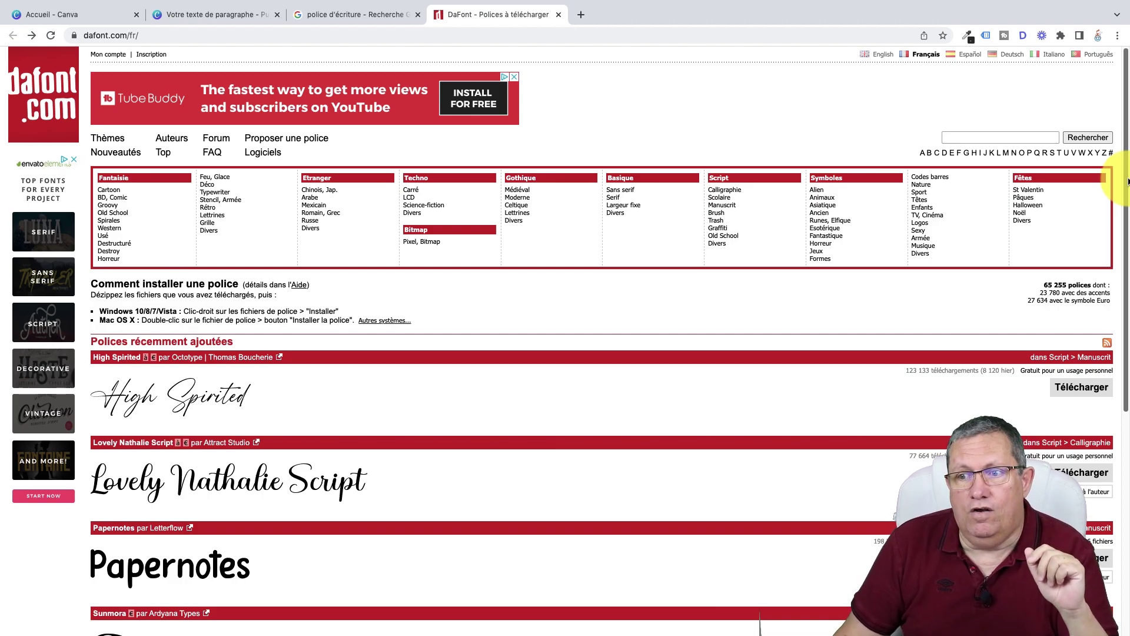
mouse_move(1126, 181)
mouse_down()
mouse_move(1126, 347)
mouse_move(1127, 186)
mouse_up()
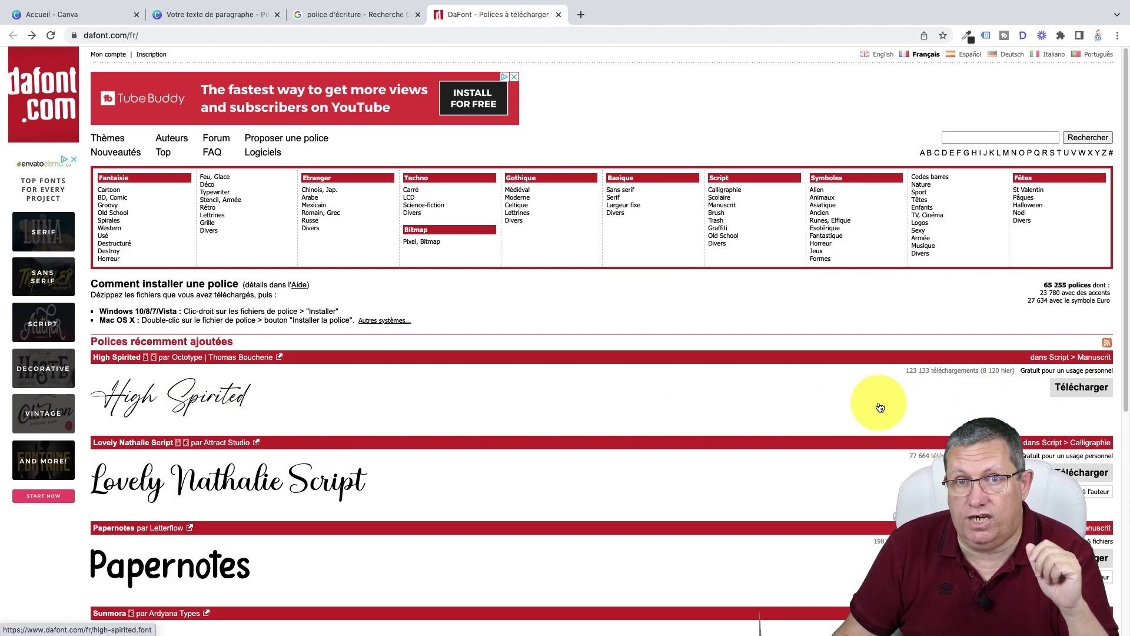
Step: Examine the High Spirited font's character map, including its symbols and accented letters
click(222, 401)
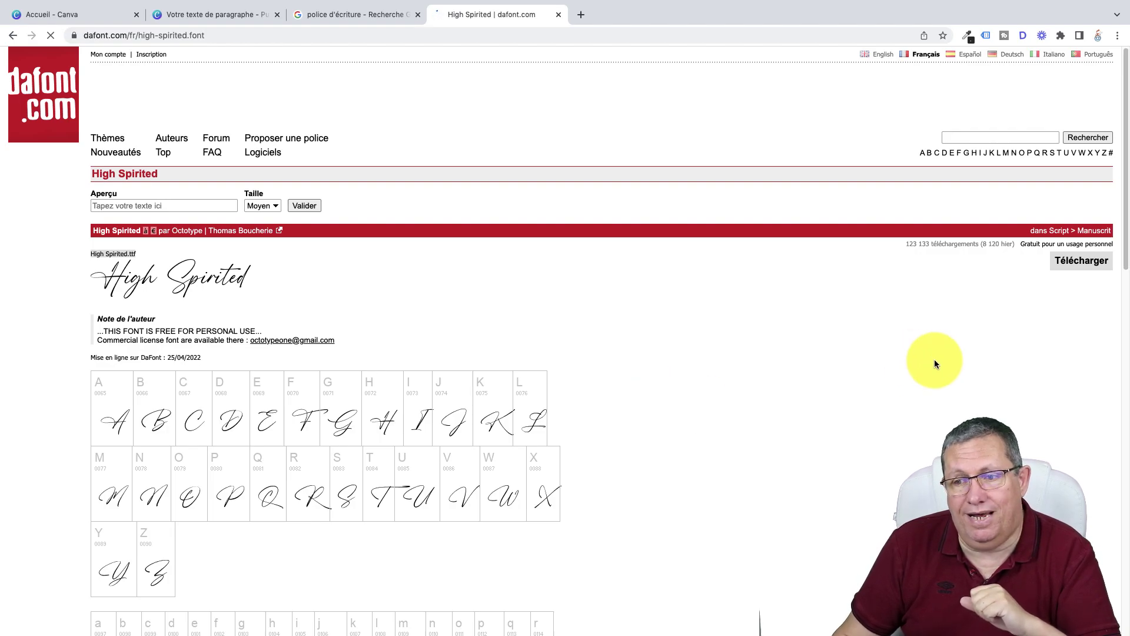
drag(1128, 147, 1128, 368)
scroll(1127, 368, down, 4)
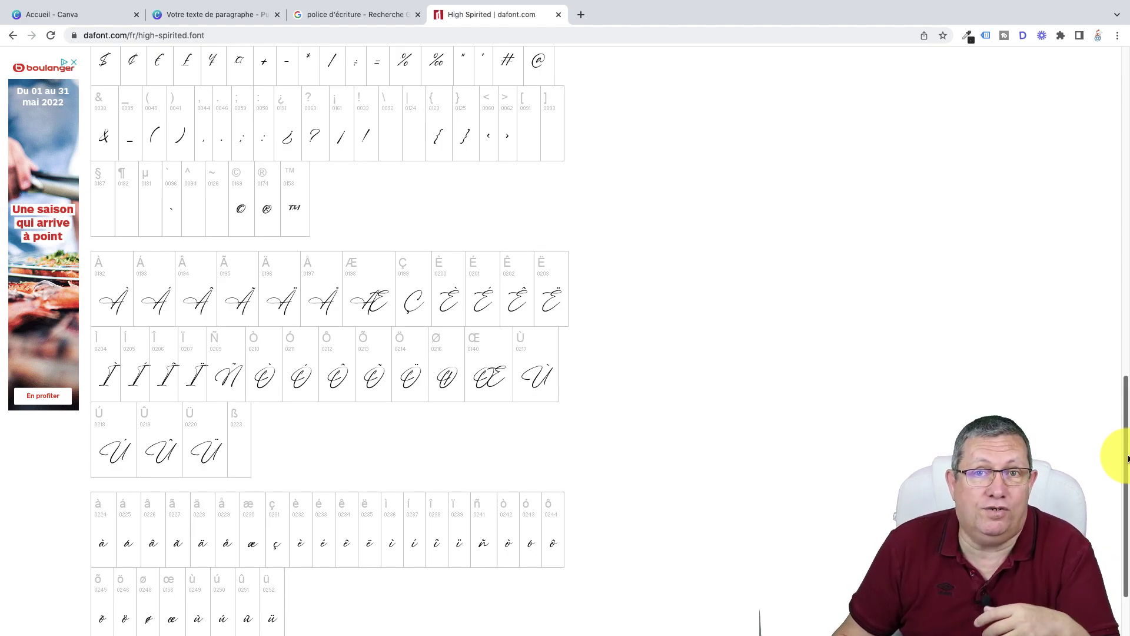
drag(1125, 458, 1126, 65)
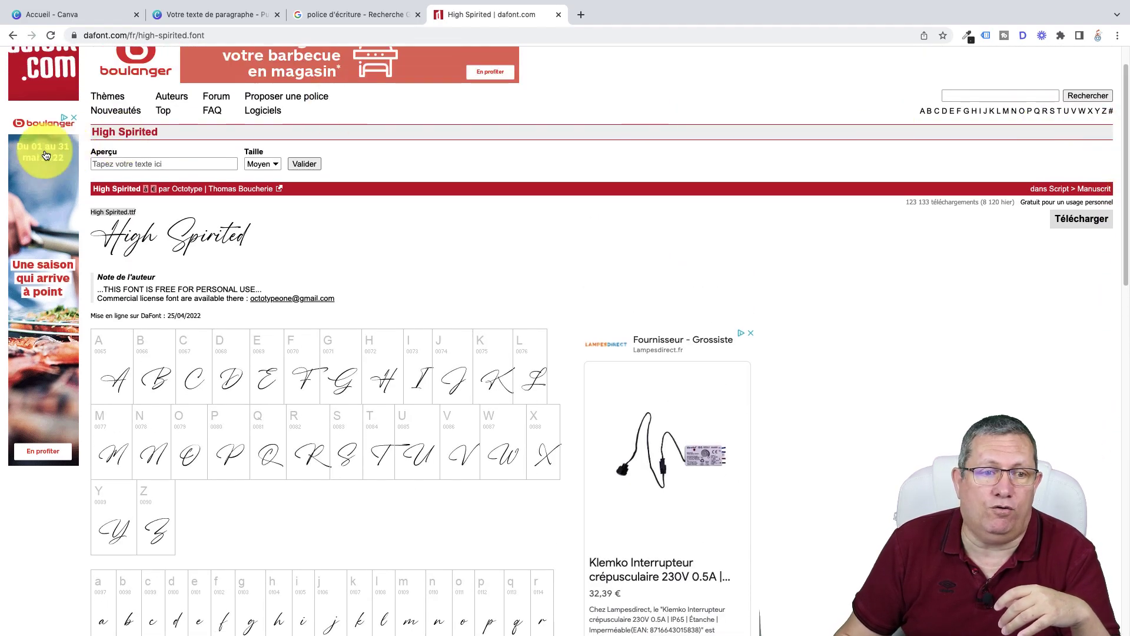
Step: Return to the DaFont home page and examine the Coffee Extra font's character map for accented letters
click(12, 35)
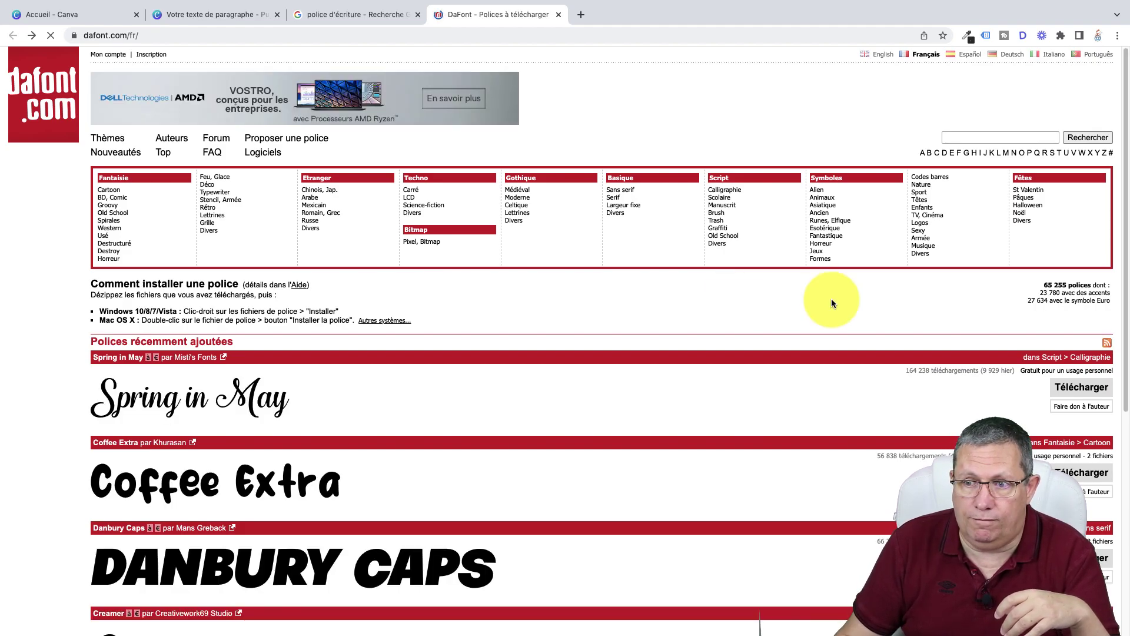
scroll(831, 298, down, 4)
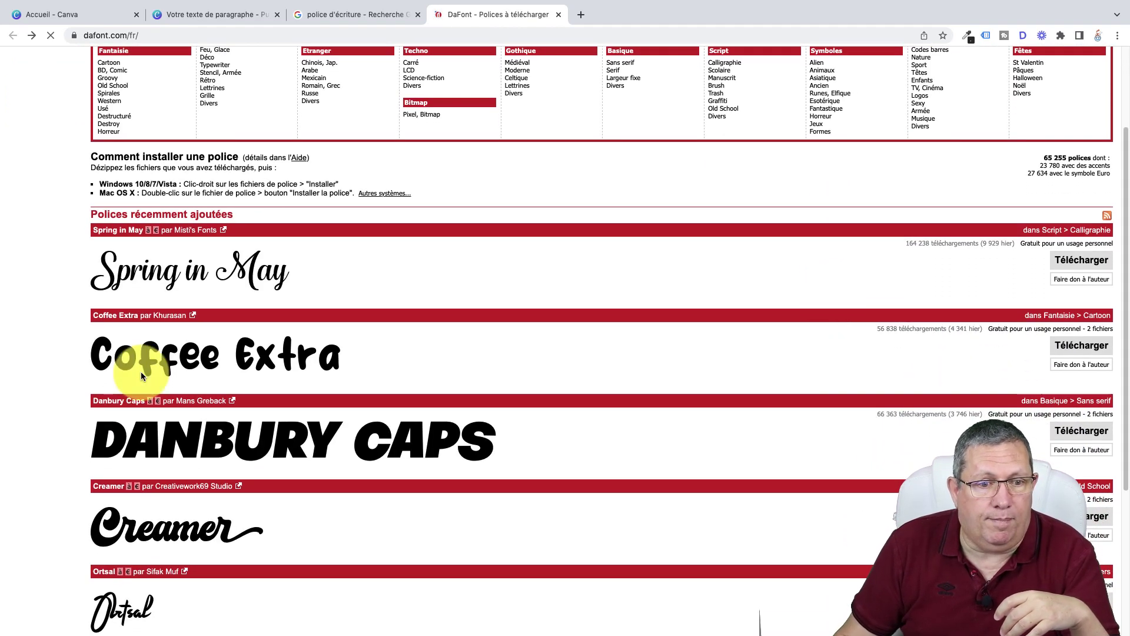
click(247, 357)
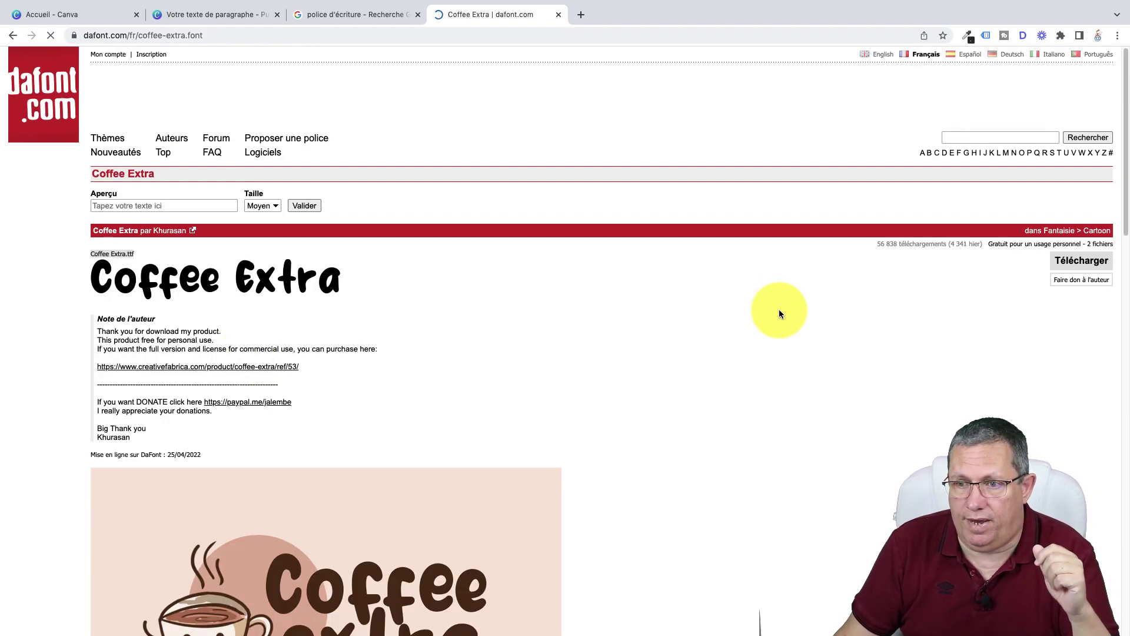
scroll(1127, 122, down, 7)
scroll(1126, 123, down, 11)
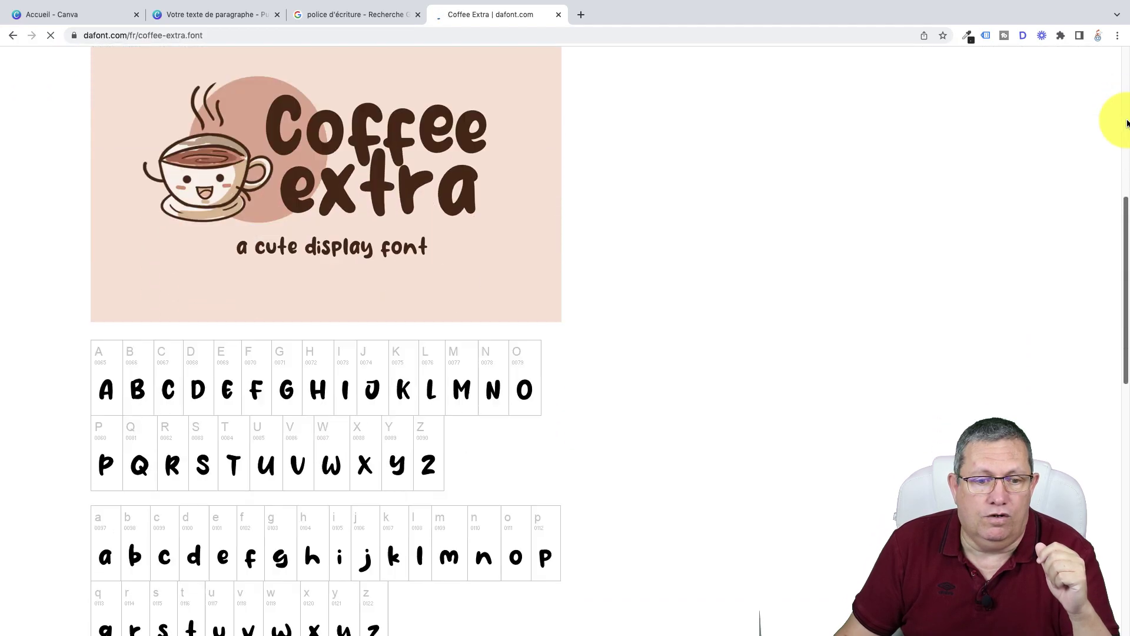
scroll(1127, 453, down, 3)
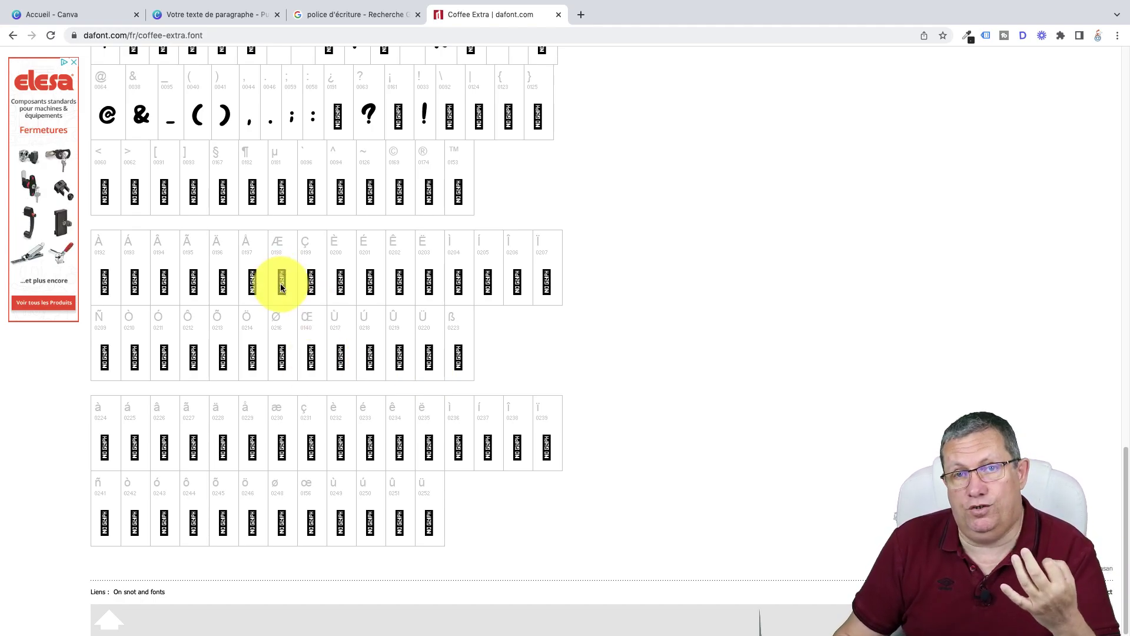
drag(1126, 473, 1126, 73)
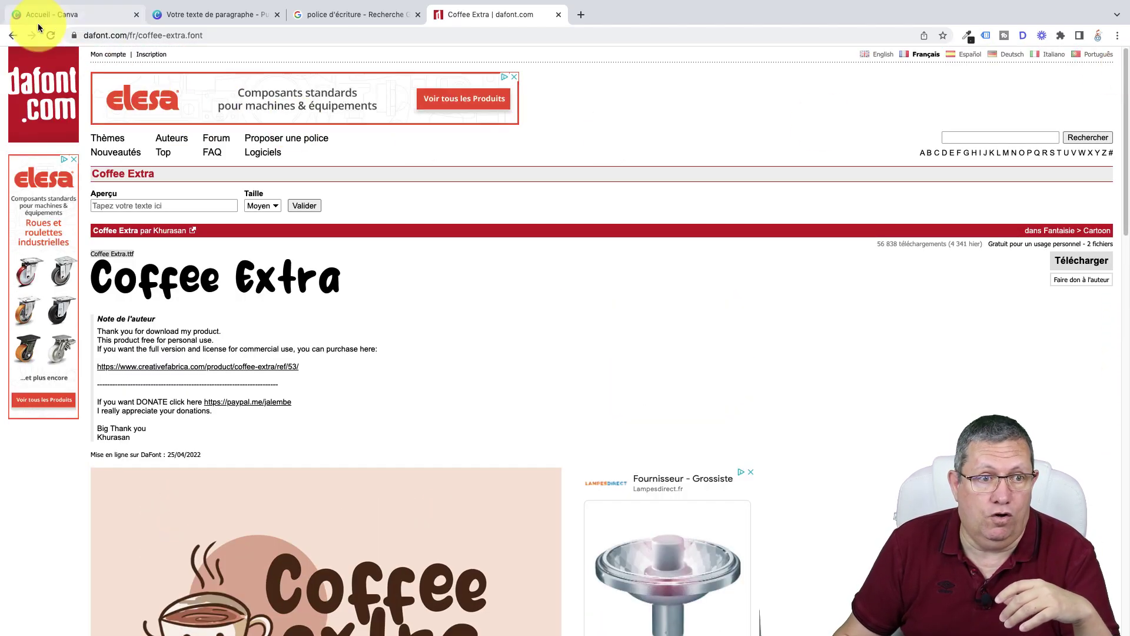
Step: Return to the DaFont home page and examine the Angelia Devitson font's character map for accented letters
click(13, 35)
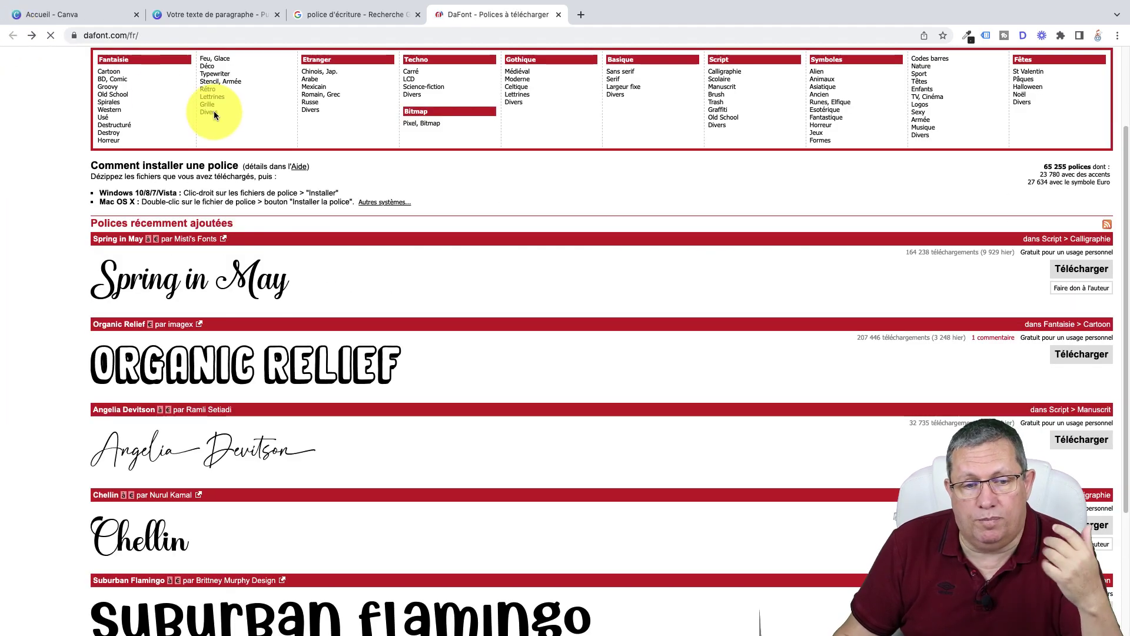
click(250, 448)
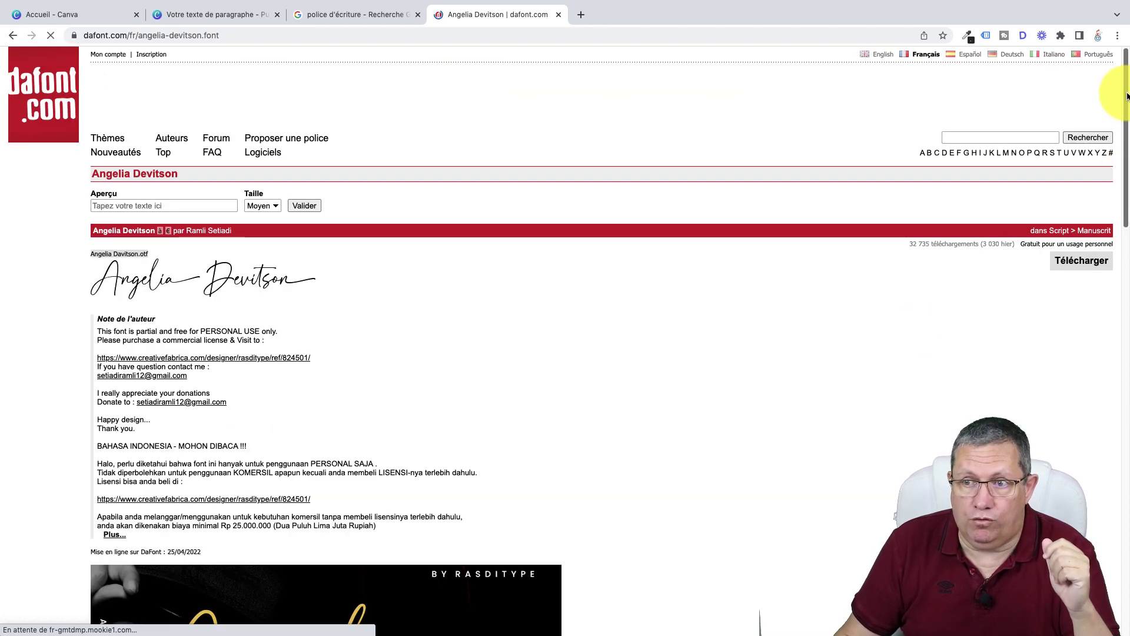
drag(1126, 96, 1127, 496)
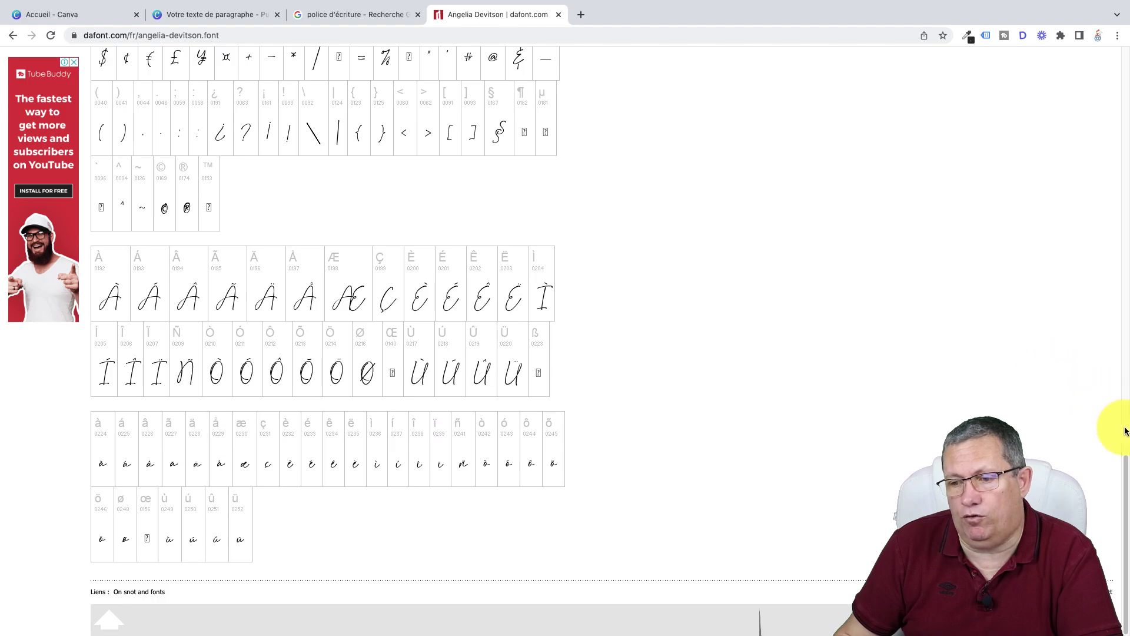
drag(1126, 478, 1126, 94)
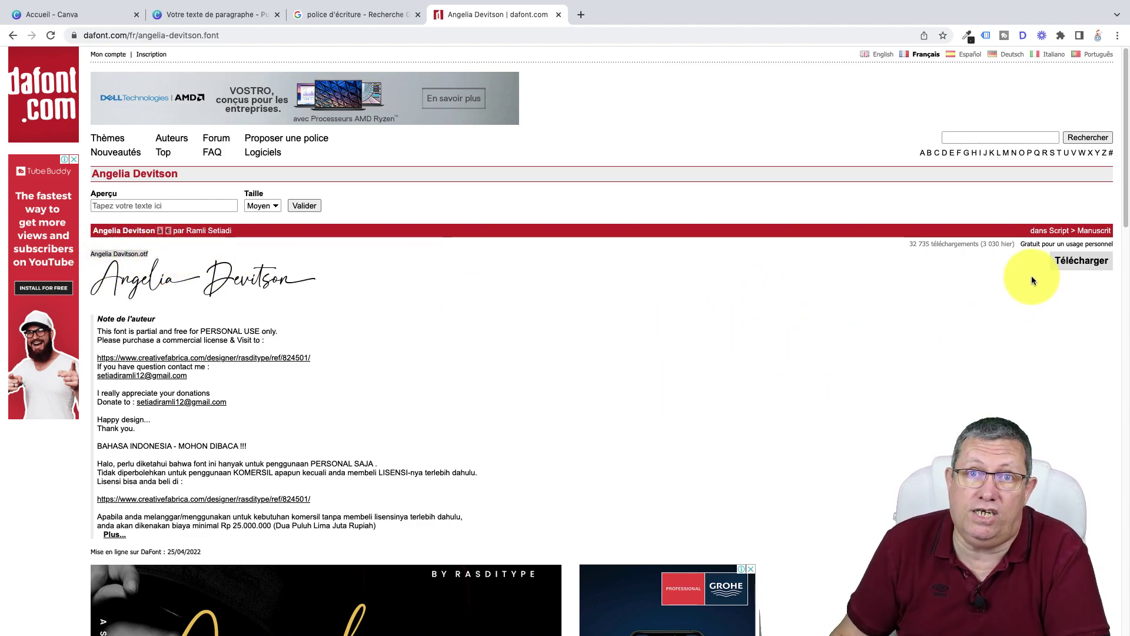
Step: Download the Angelia Devitson font and reveal angelia_devitson.zip in Finder outside the browser's full-screen view
click(1080, 264)
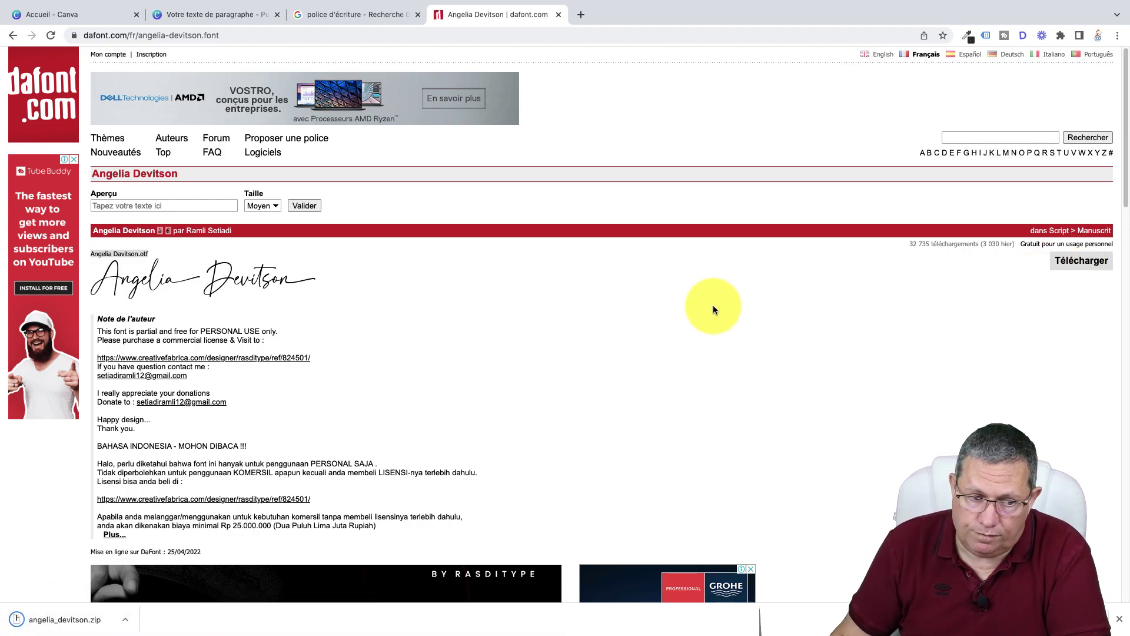
click(125, 618)
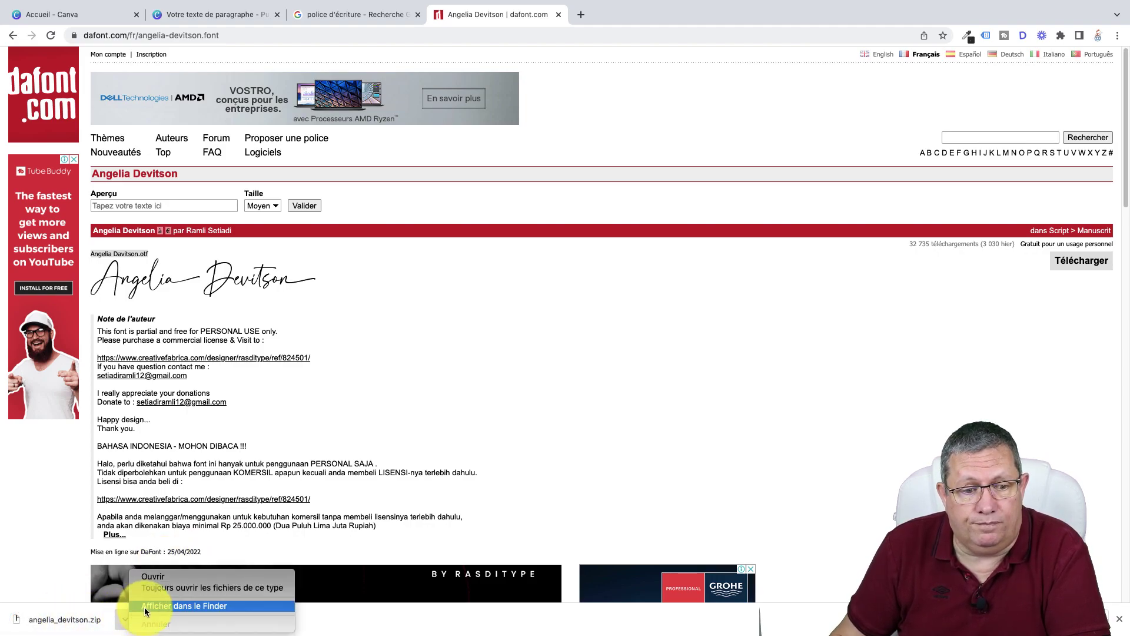
click(144, 607)
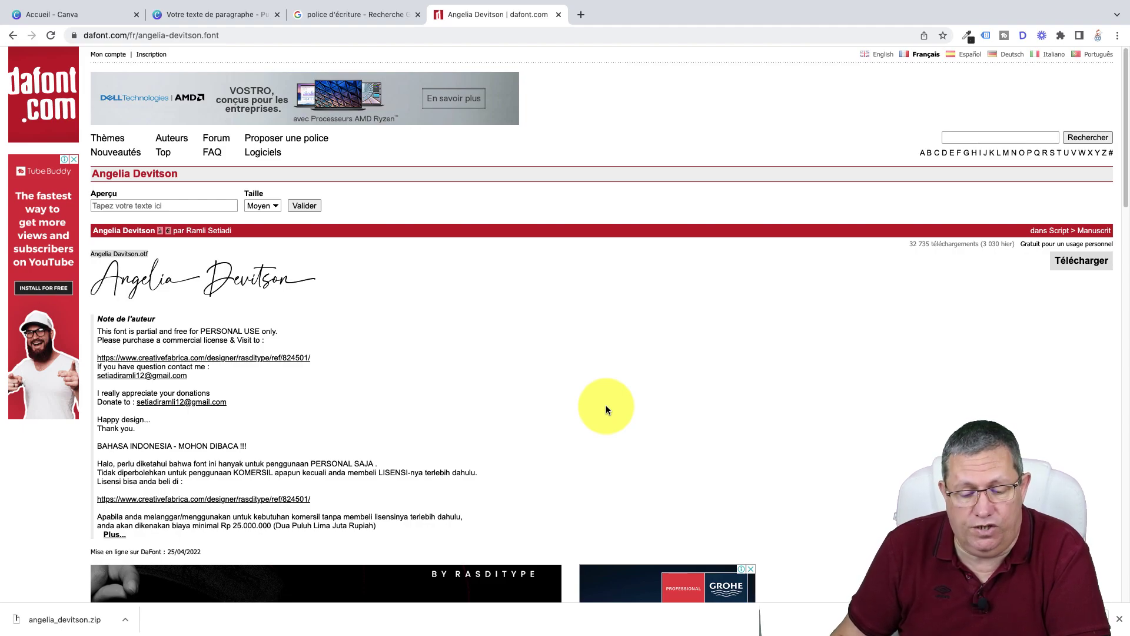
key(ctrl+super+f)
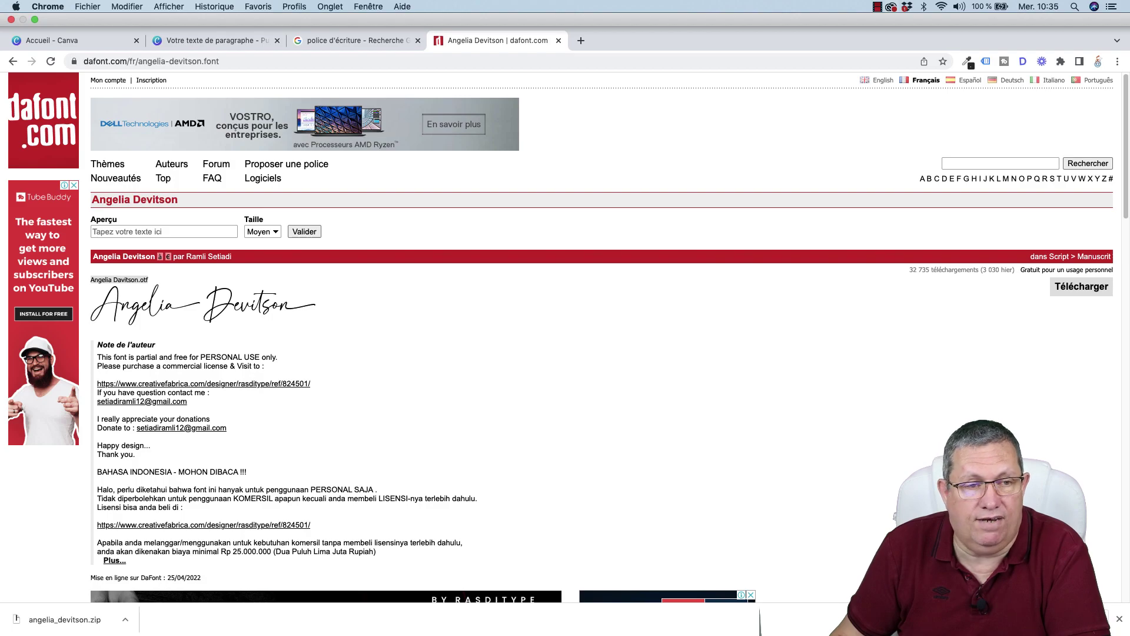
click(36, 20)
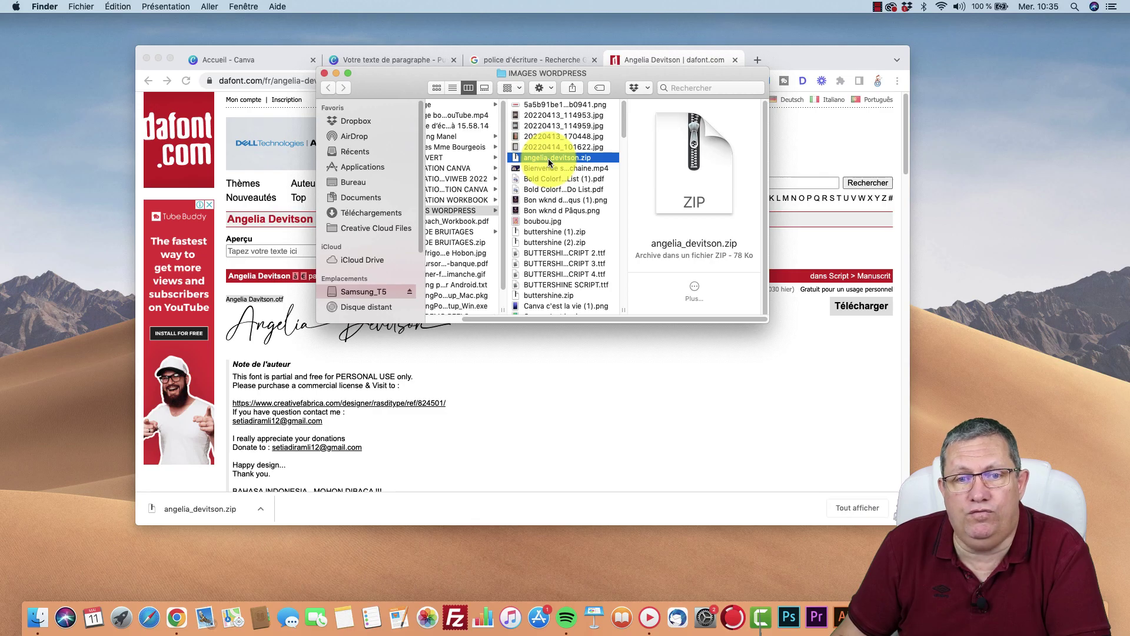
Step: Extract angelia_devitson.zip, install Angelia Devitson.otf in Font Book, and close the Font Book and Finder windows
double_click(548, 162)
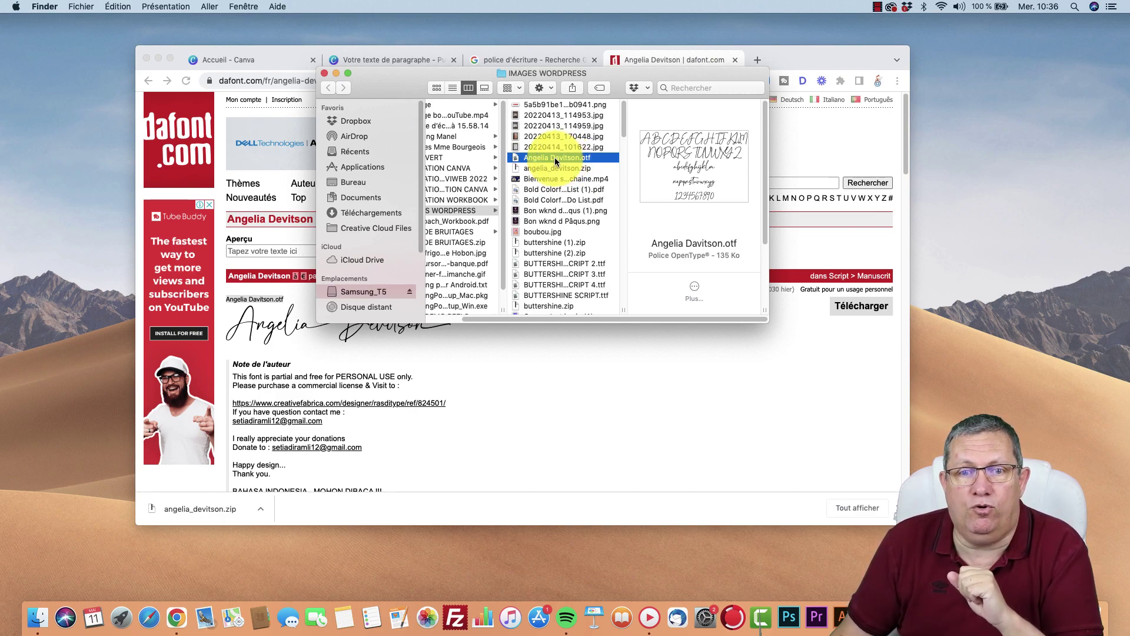
double_click(555, 159)
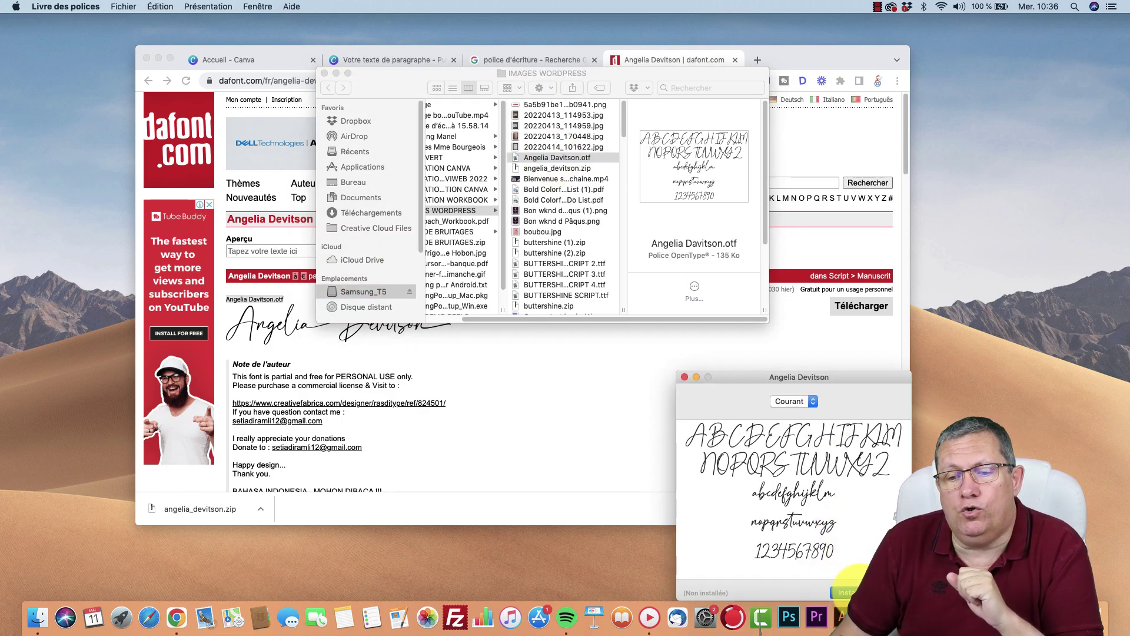
click(848, 591)
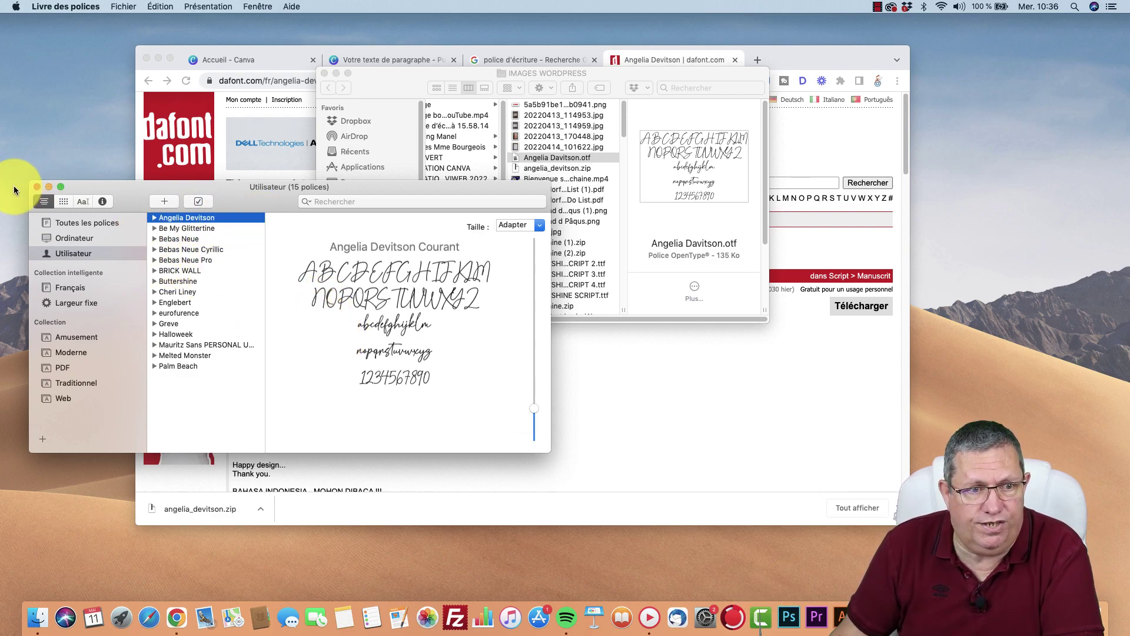
click(36, 188)
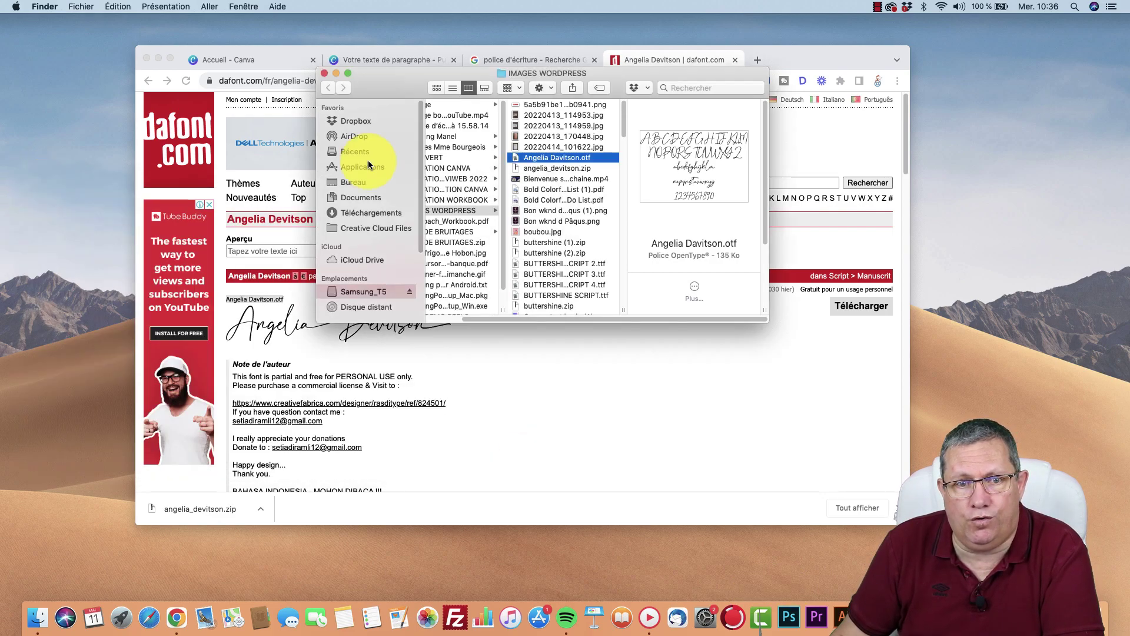
click(325, 74)
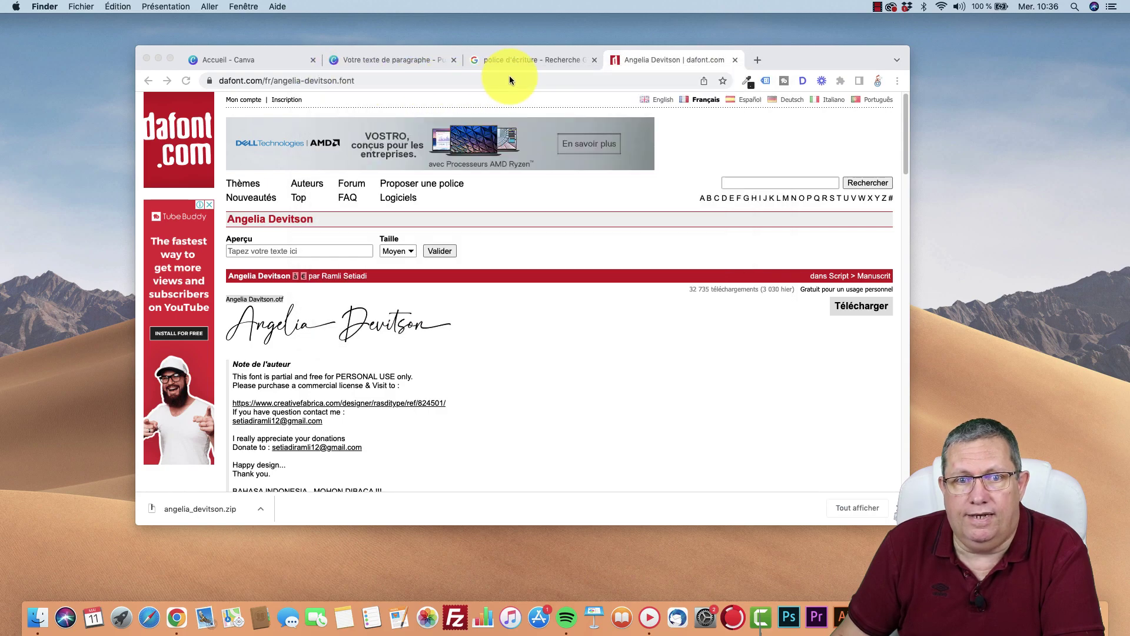
Step: Switch to Canva in full screen and open the Restaurant Sophie brand kit from the account's visual identities
click(382, 59)
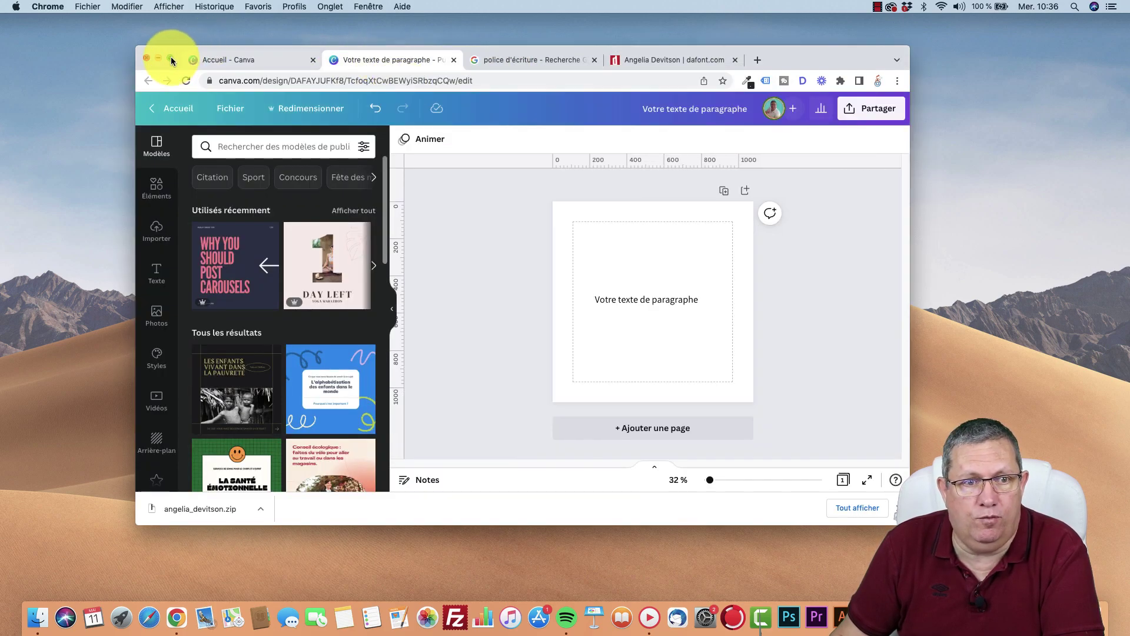
click(171, 61)
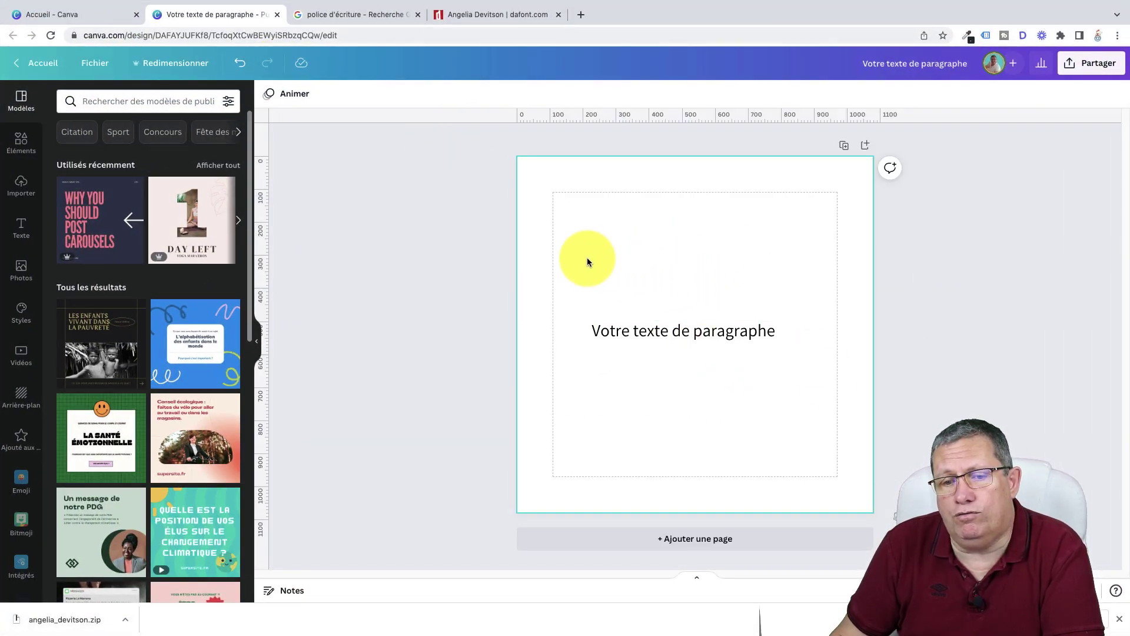
click(81, 19)
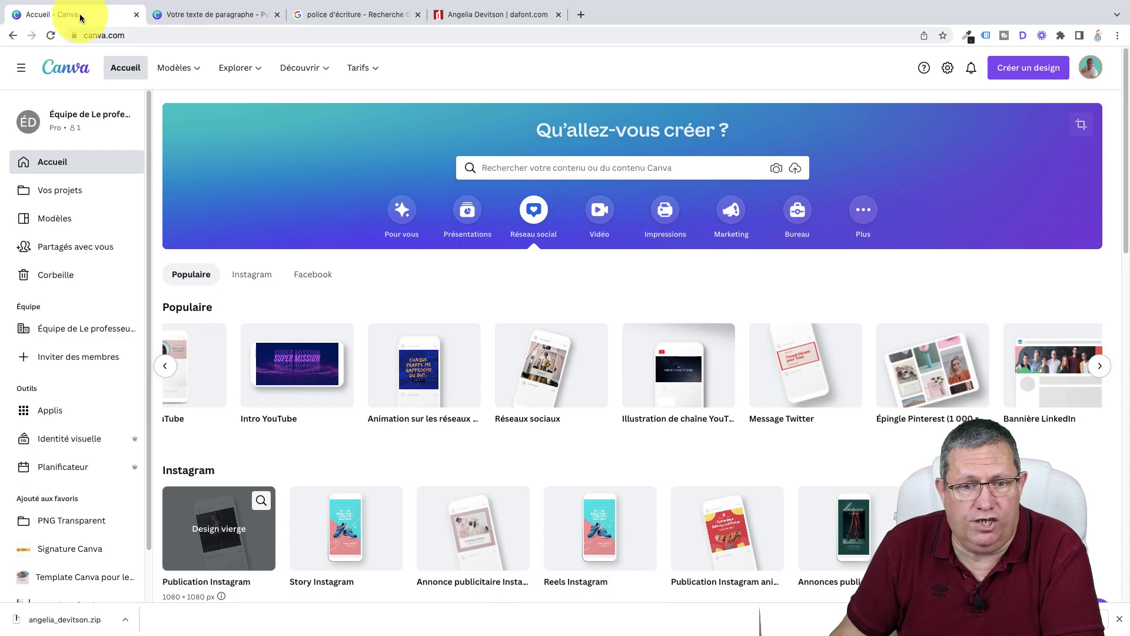
click(67, 443)
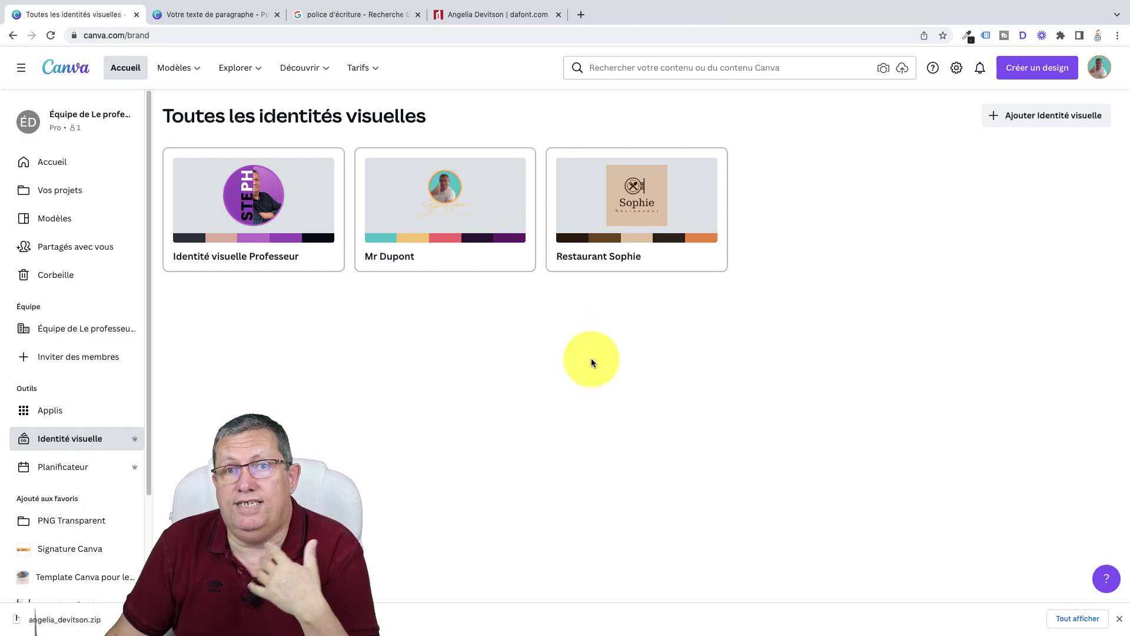
click(651, 209)
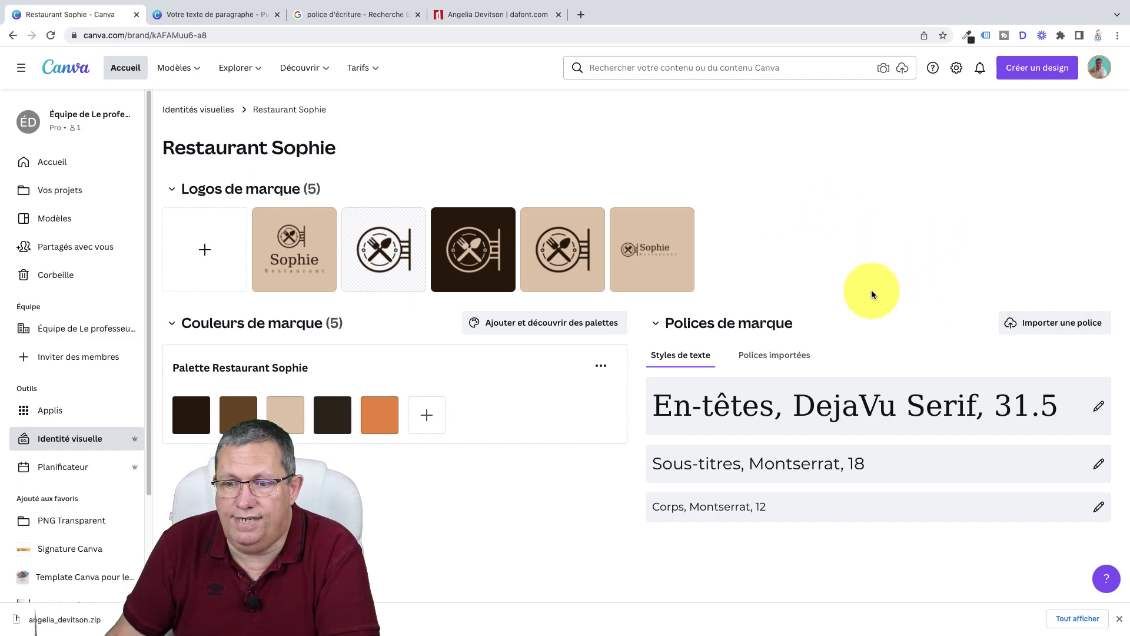
Step: Import the font file Angelia Davitson.otf into the Restaurant Sophie brand fonts and confirm the usage rights
click(1054, 328)
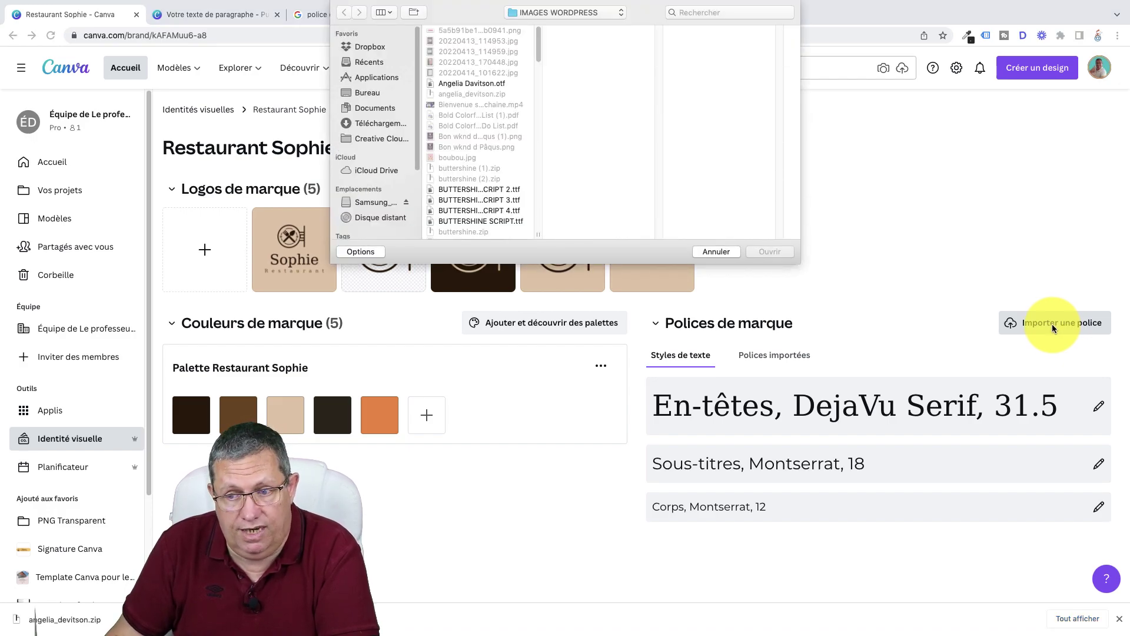
click(467, 83)
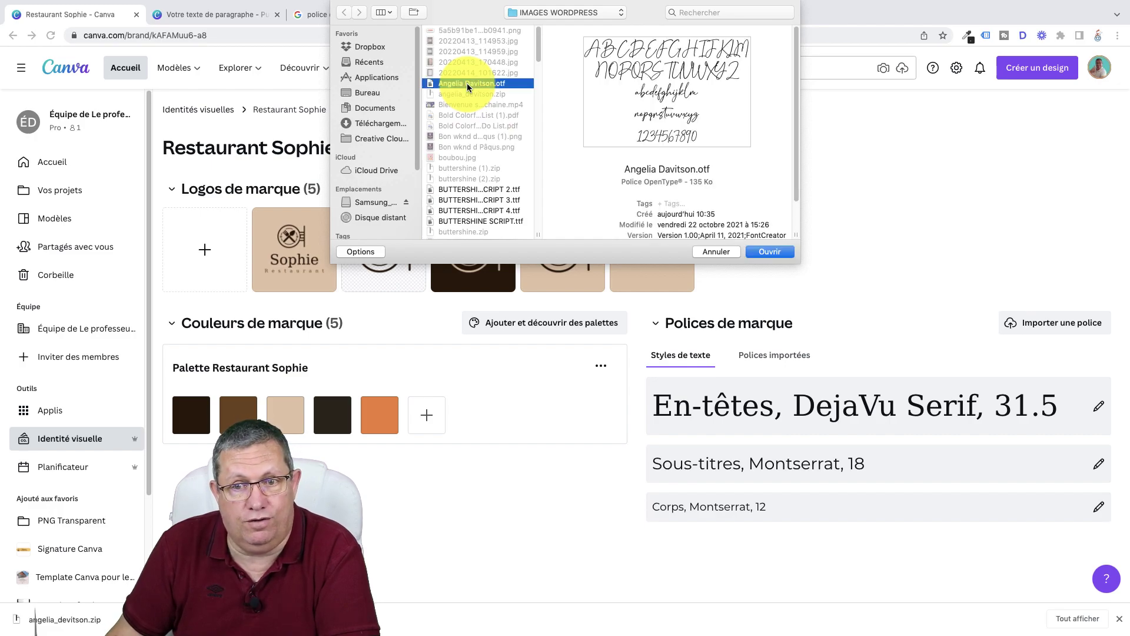
click(768, 252)
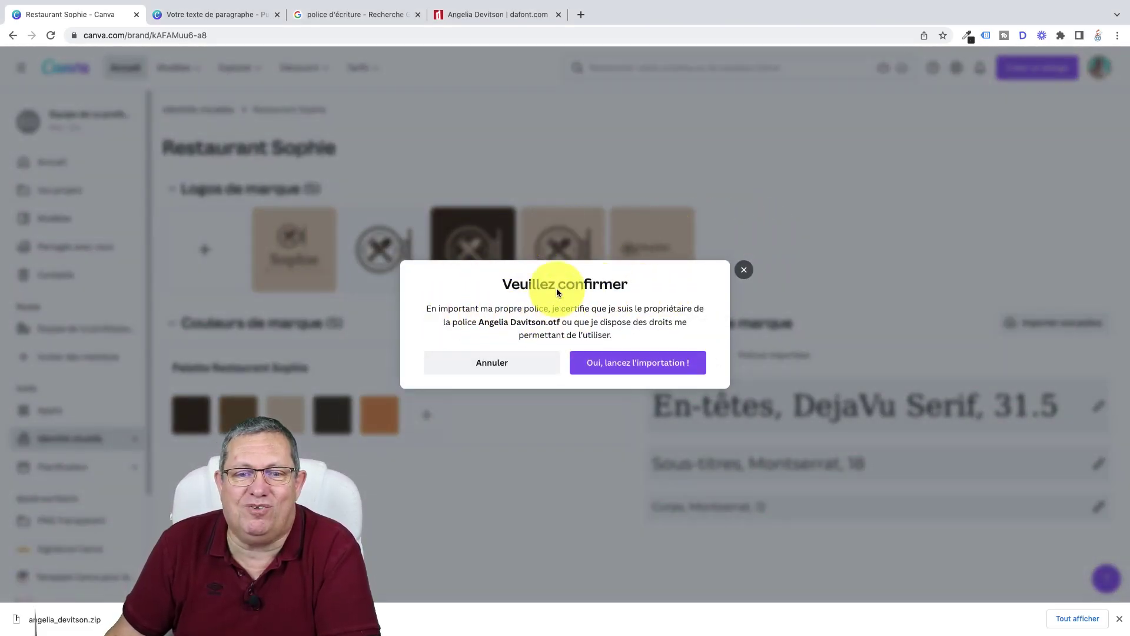
click(634, 362)
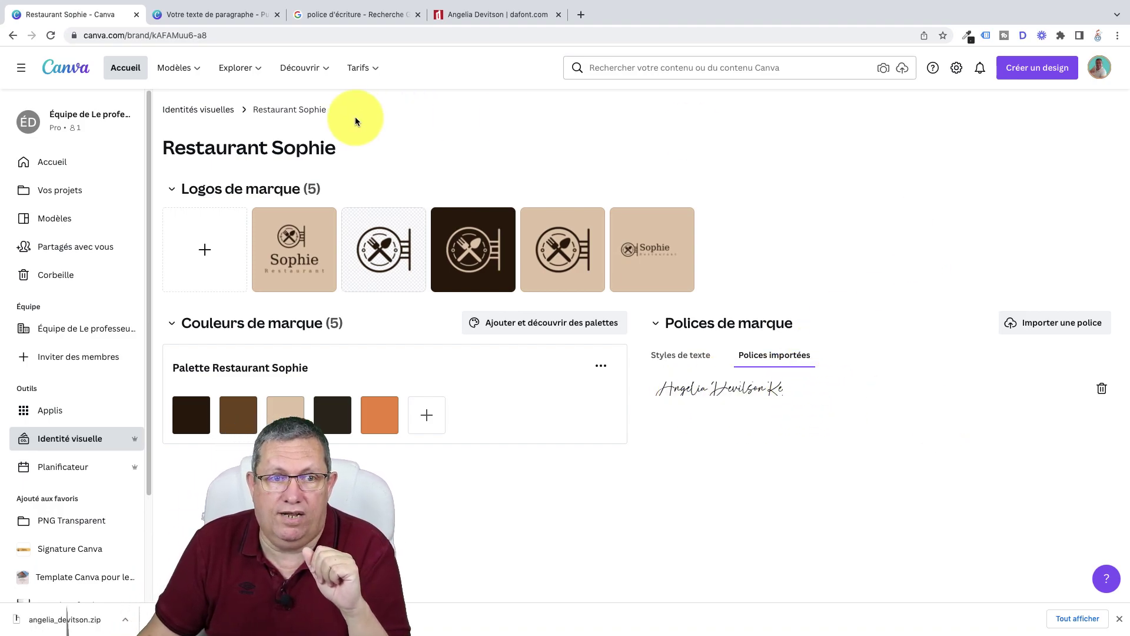
Step: Switch to the "Votre texte de paragraphe" design, reload it, and search the fonts for "ange" with the paragraph text selected
click(242, 17)
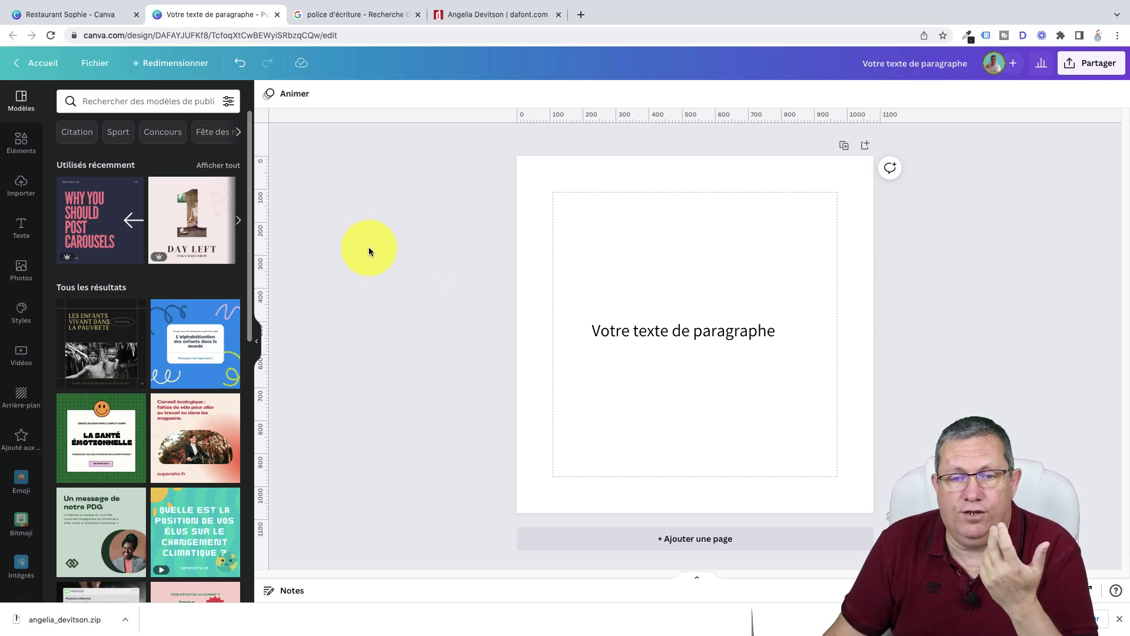
click(50, 34)
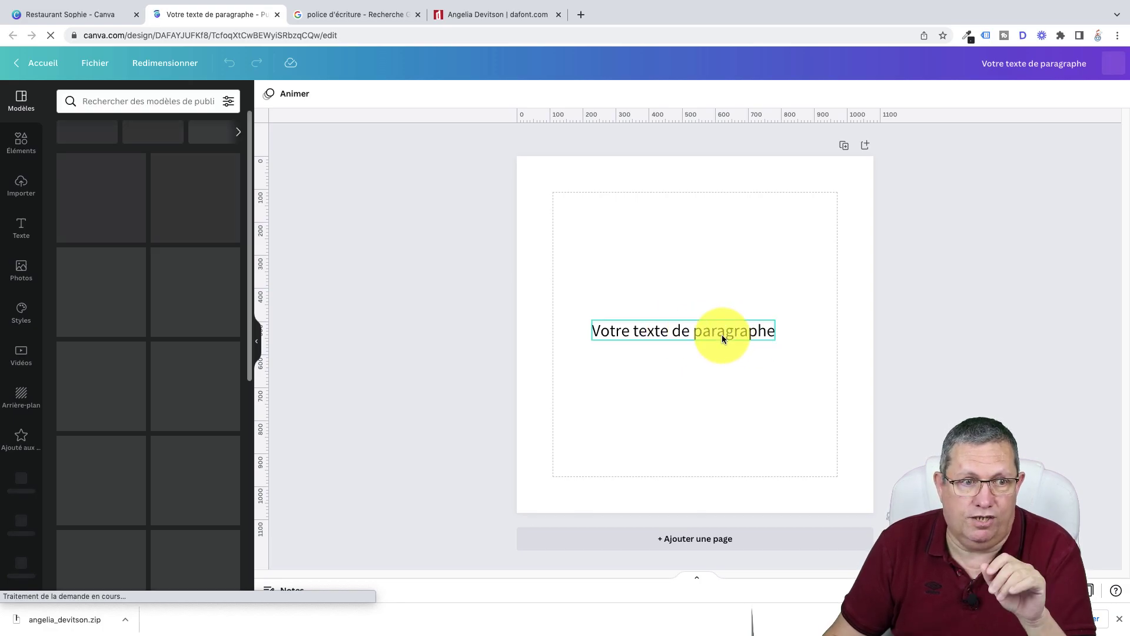
click(684, 334)
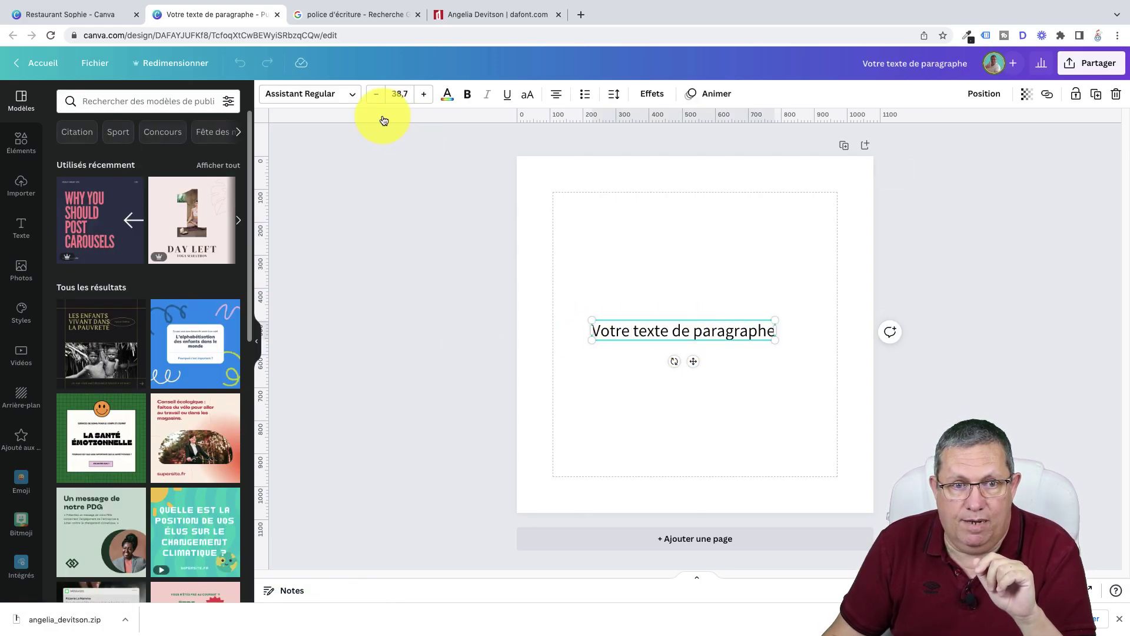
click(353, 97)
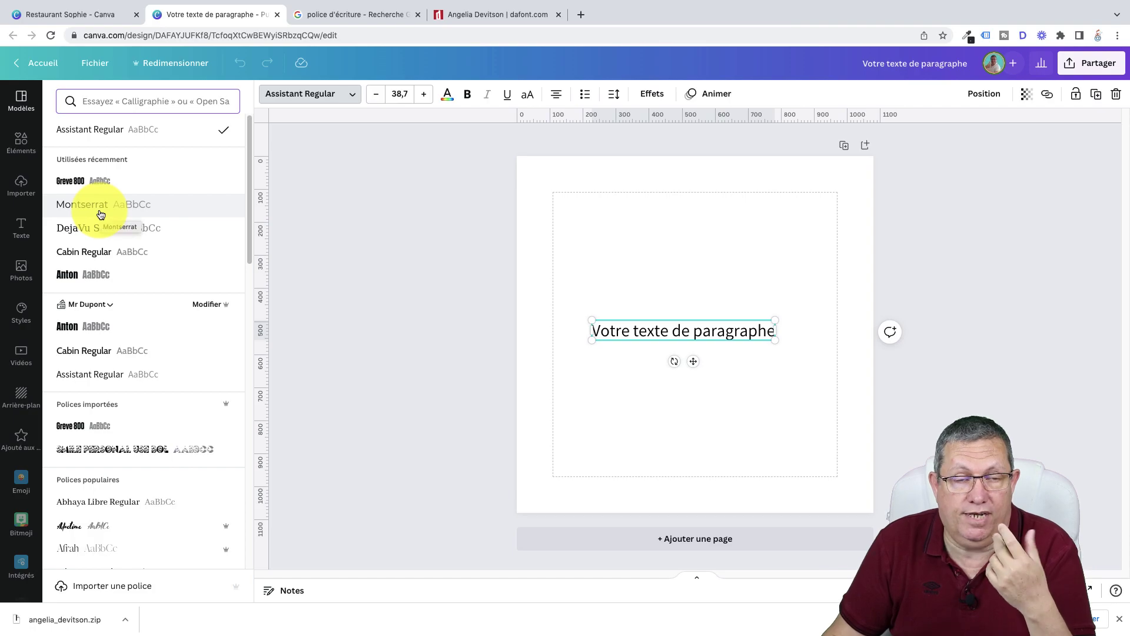
click(121, 100)
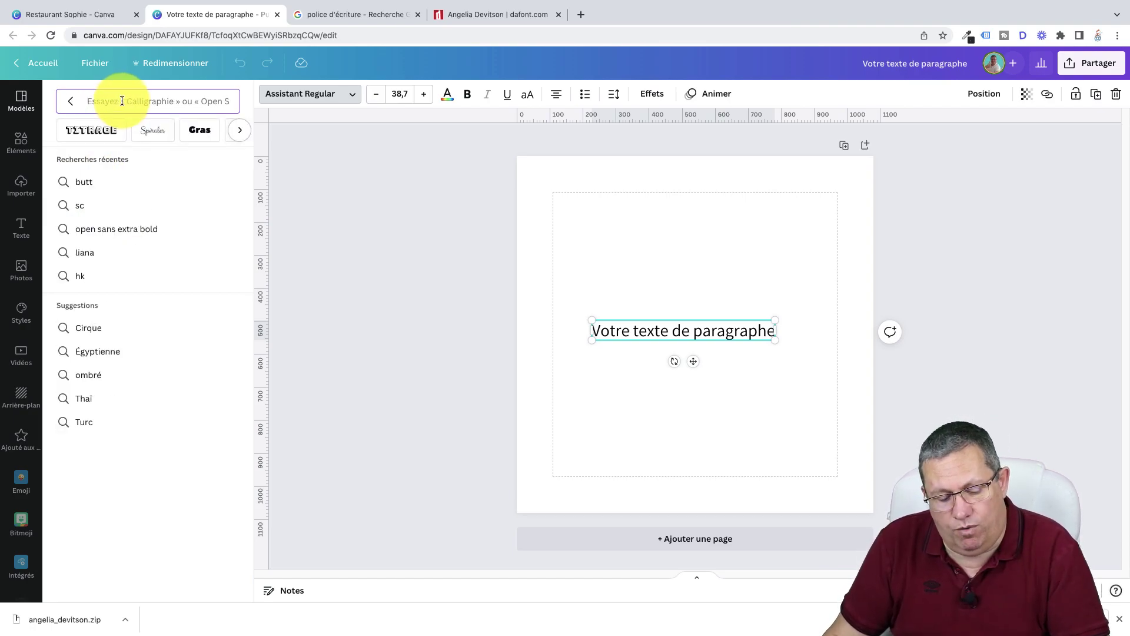
text(ange)
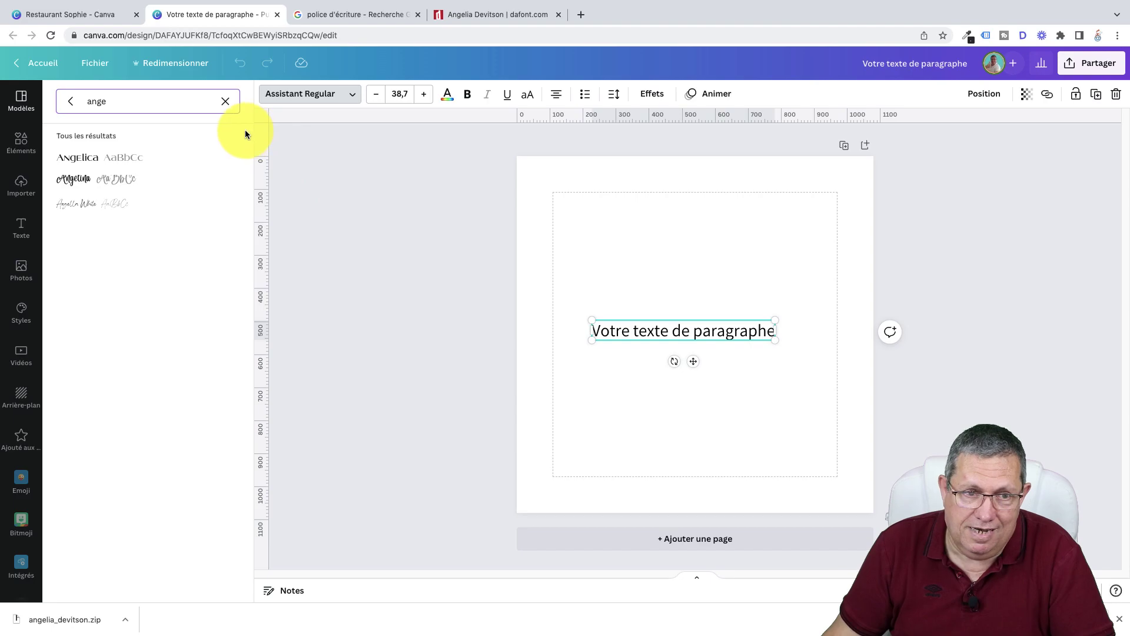
click(227, 103)
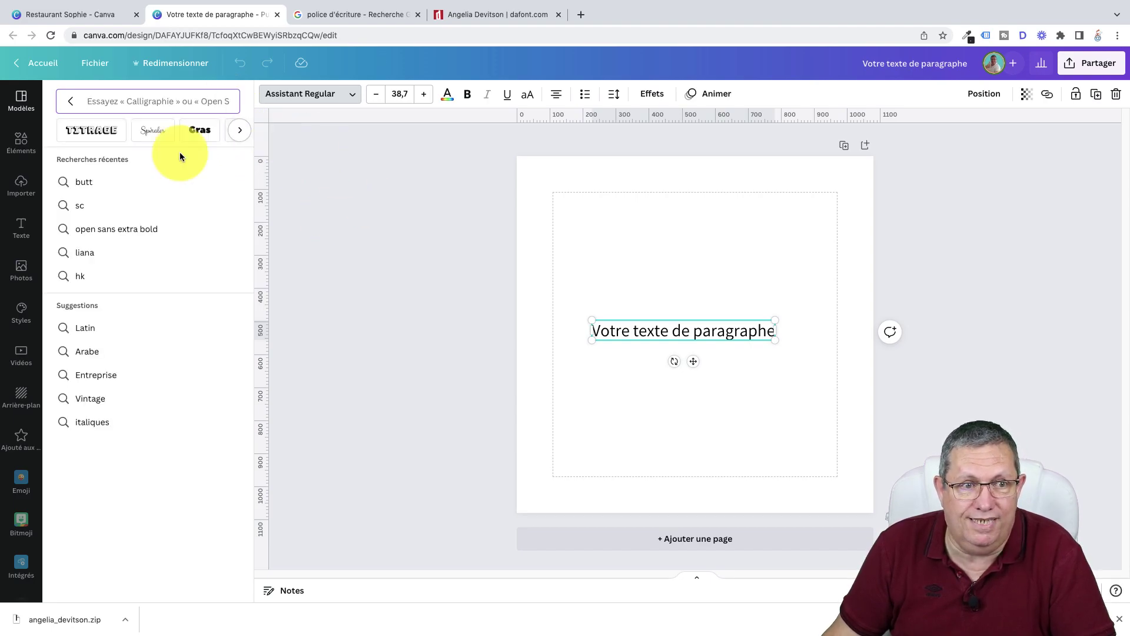
click(71, 101)
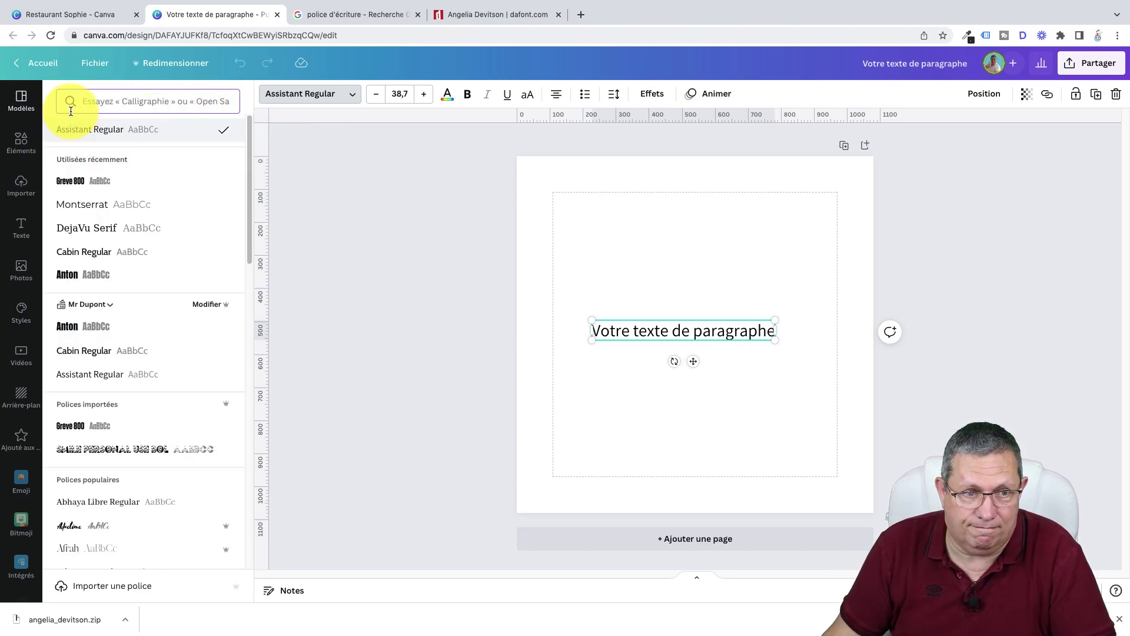
key(Escape)
key(Escape)
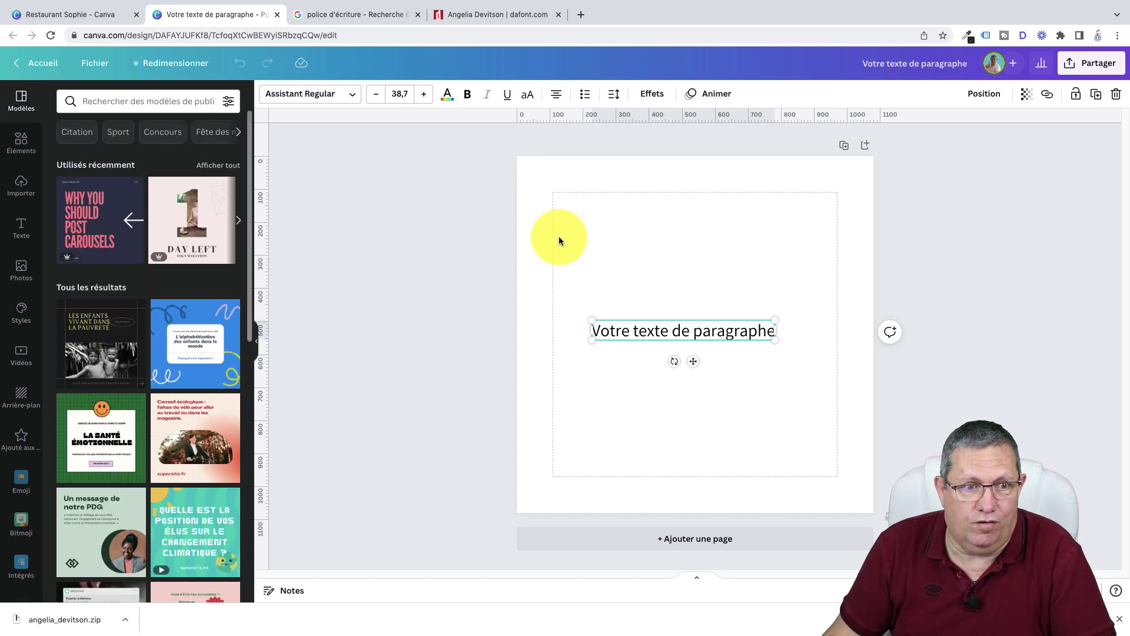
Step: Change the brand kit used in the paragraph text's font list to Restaurant Sophie
triple_click(647, 334)
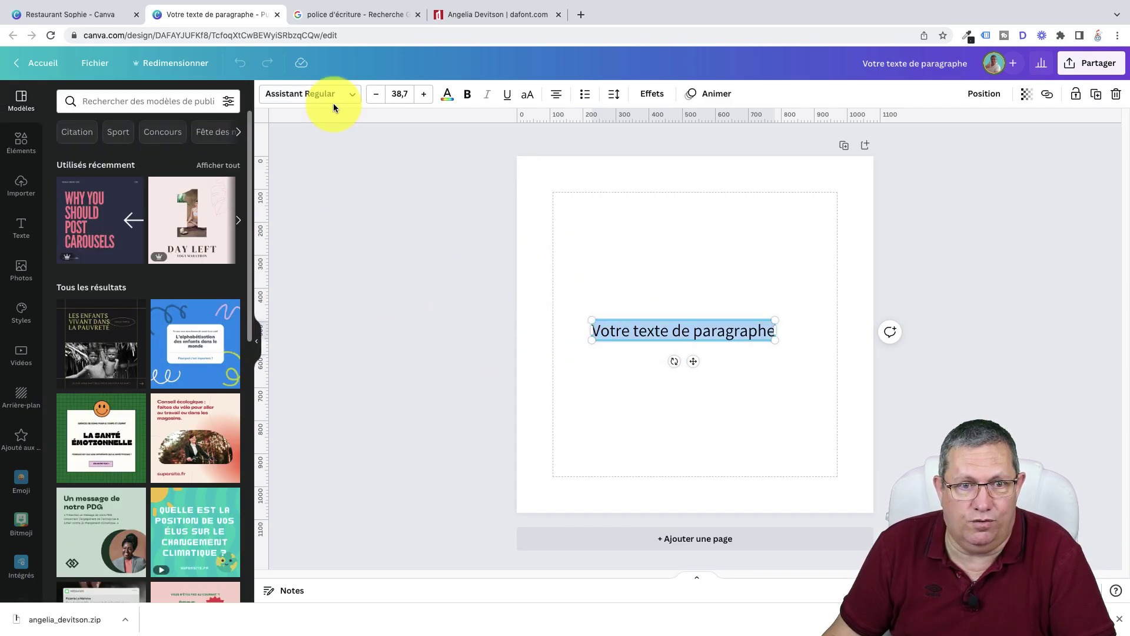
click(350, 96)
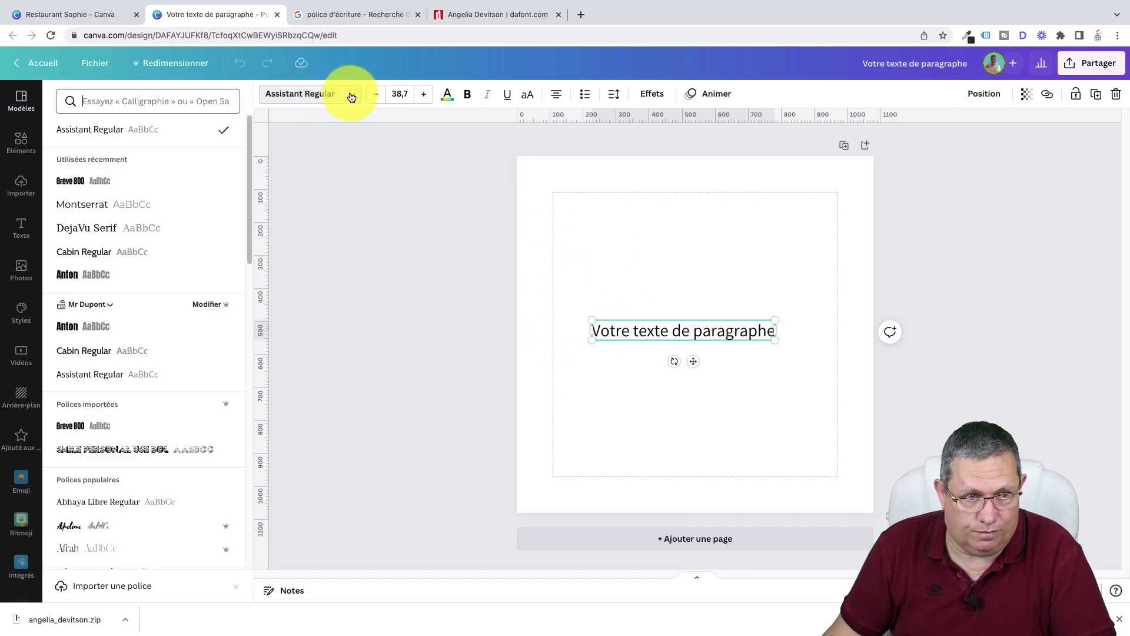
click(249, 154)
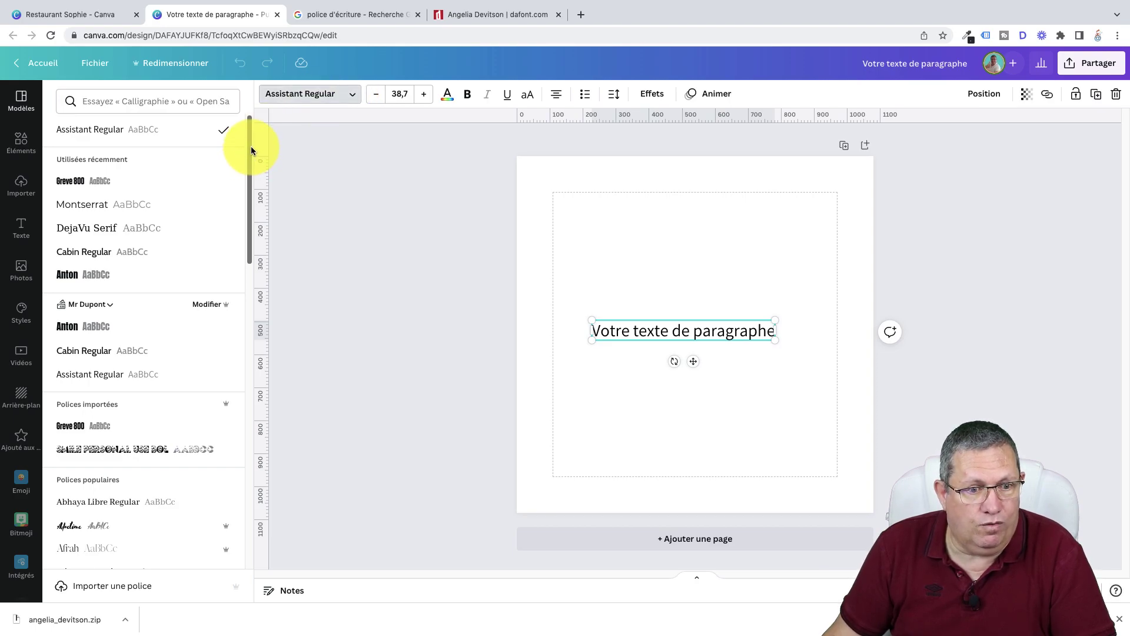
click(98, 305)
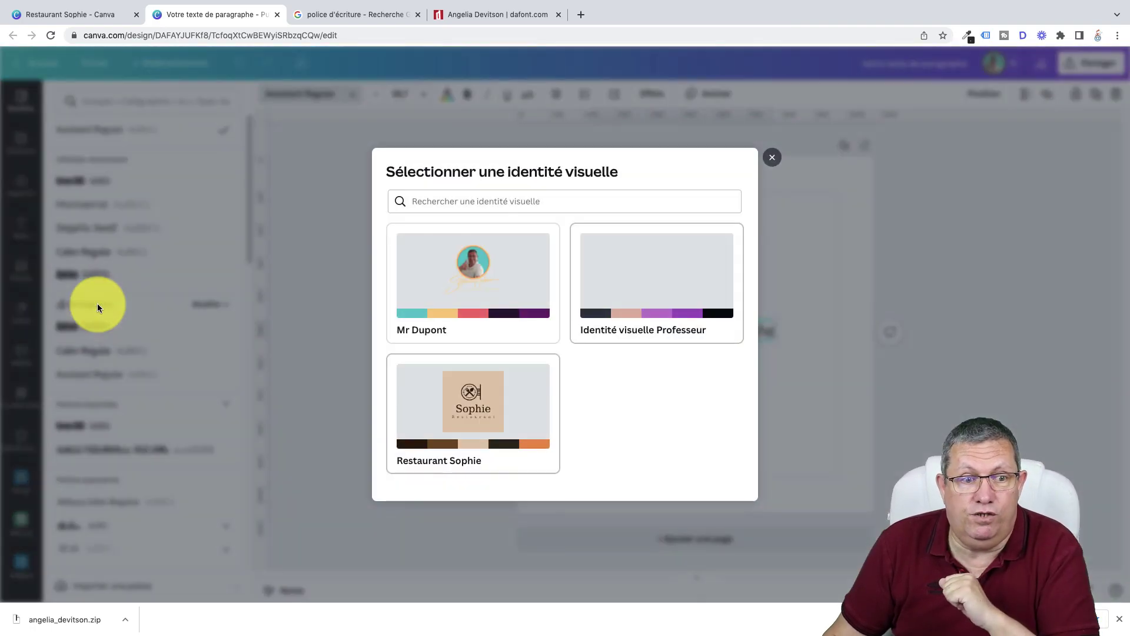
click(483, 419)
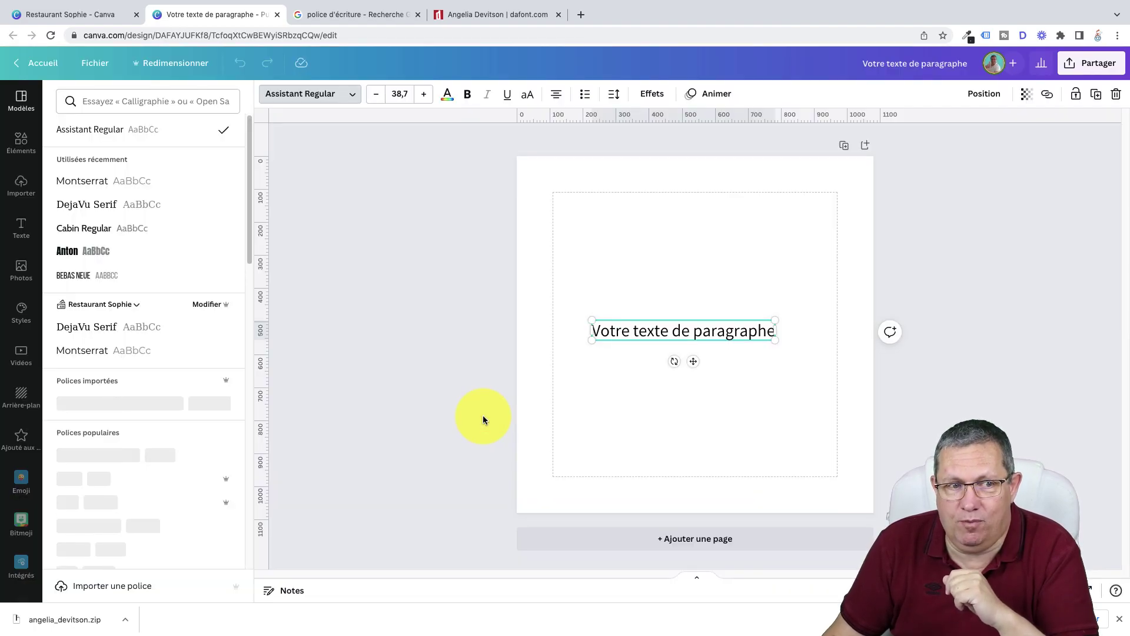
key(Escape)
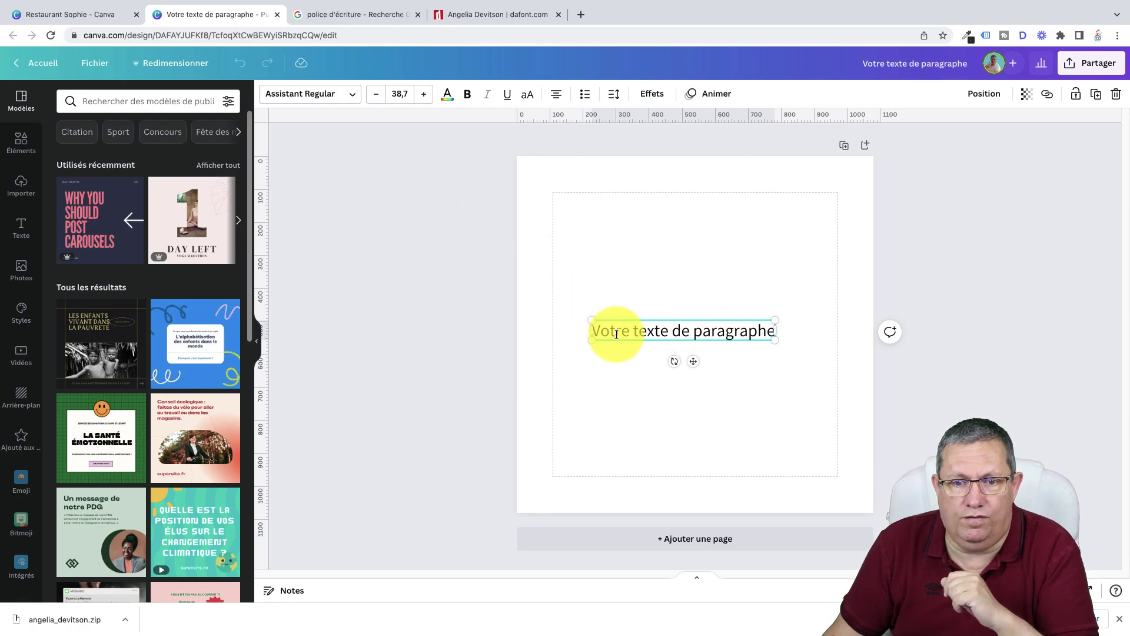
Step: Search the fonts for "ange" and apply the imported Angelia Devitson font to the paragraph text
click(353, 97)
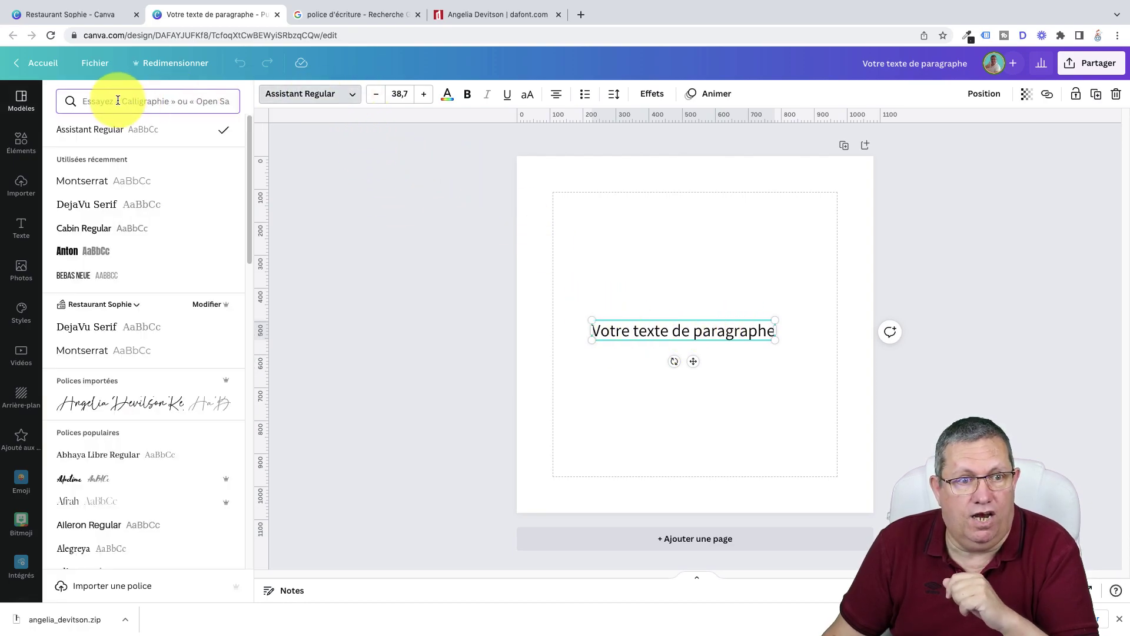
text(ang)
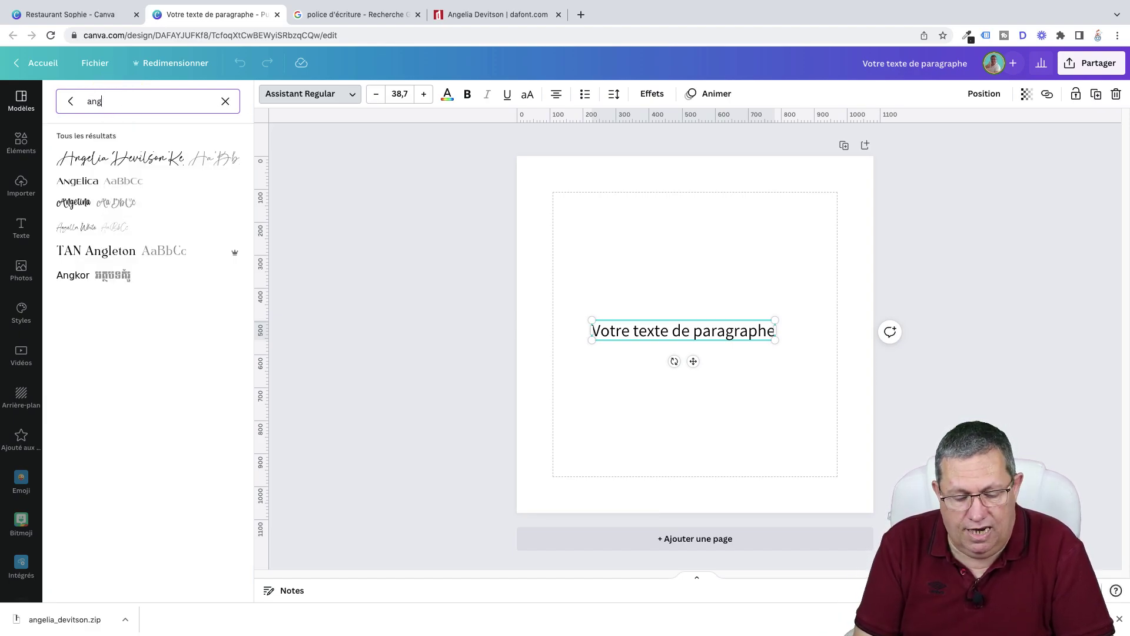
text(e)
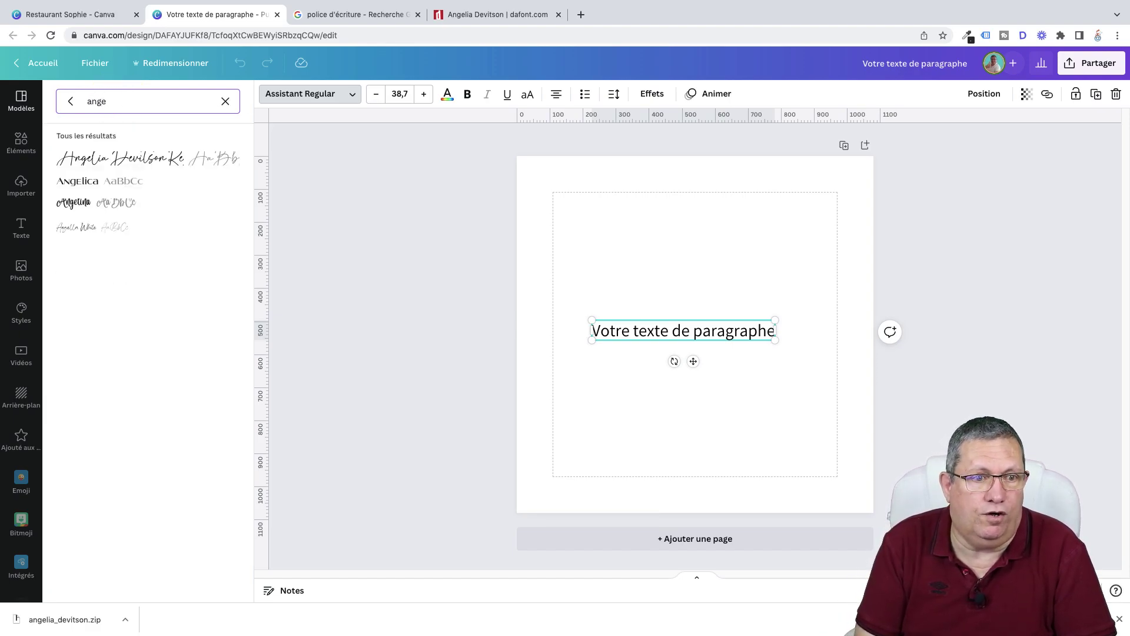
click(146, 162)
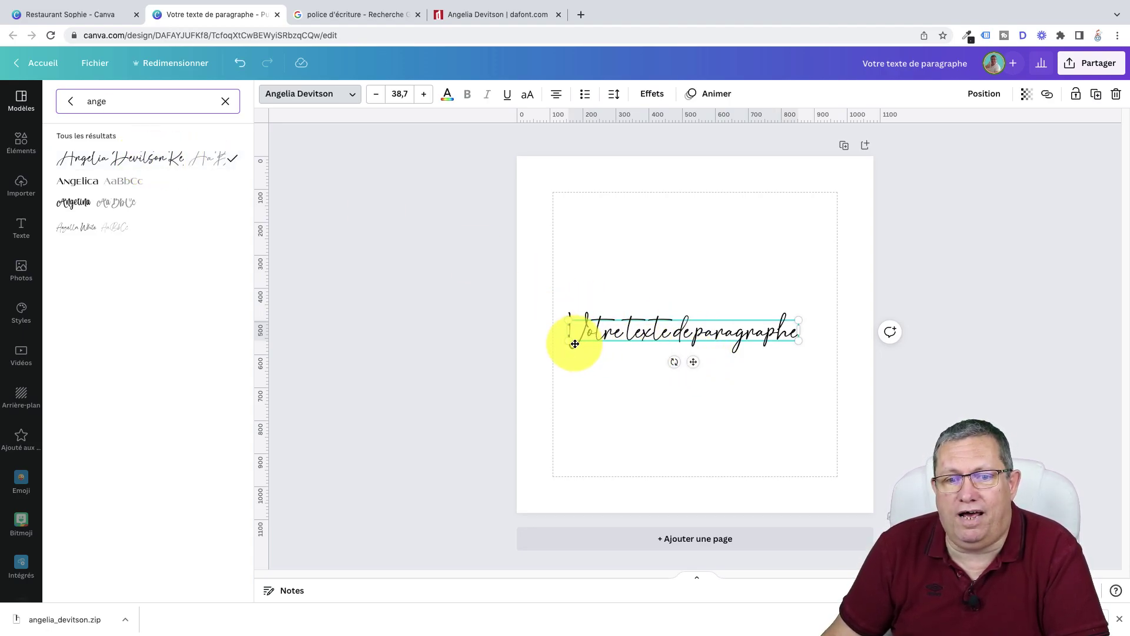
Step: Enlarge the paragraph text across the page's margin width to a font size of about 46.2
drag(567, 340, 552, 352)
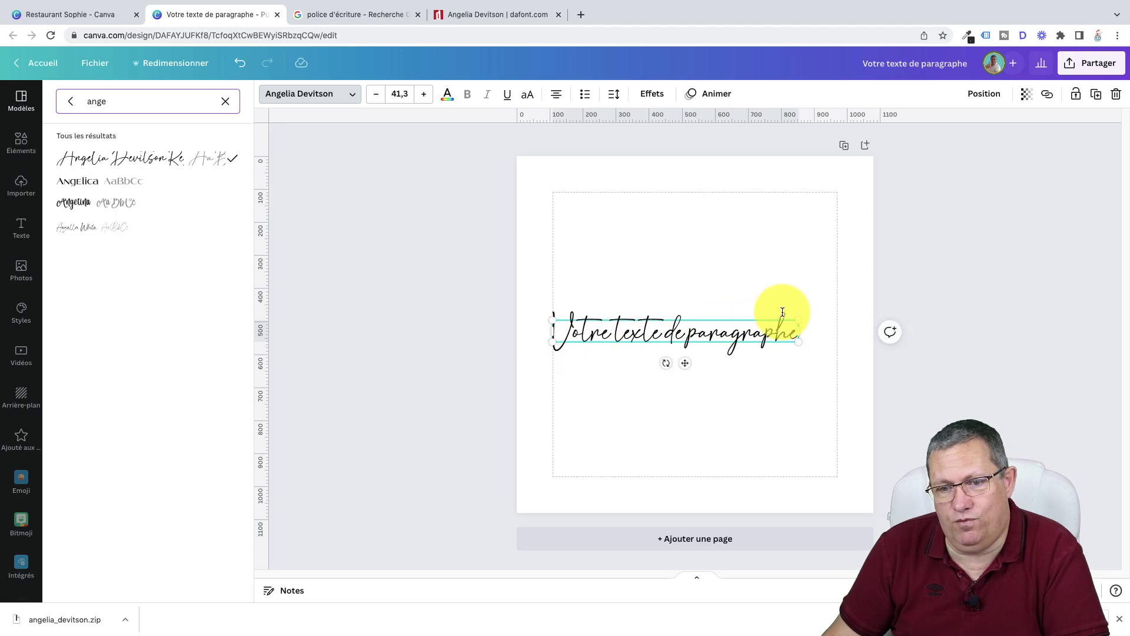
drag(797, 321, 819, 300)
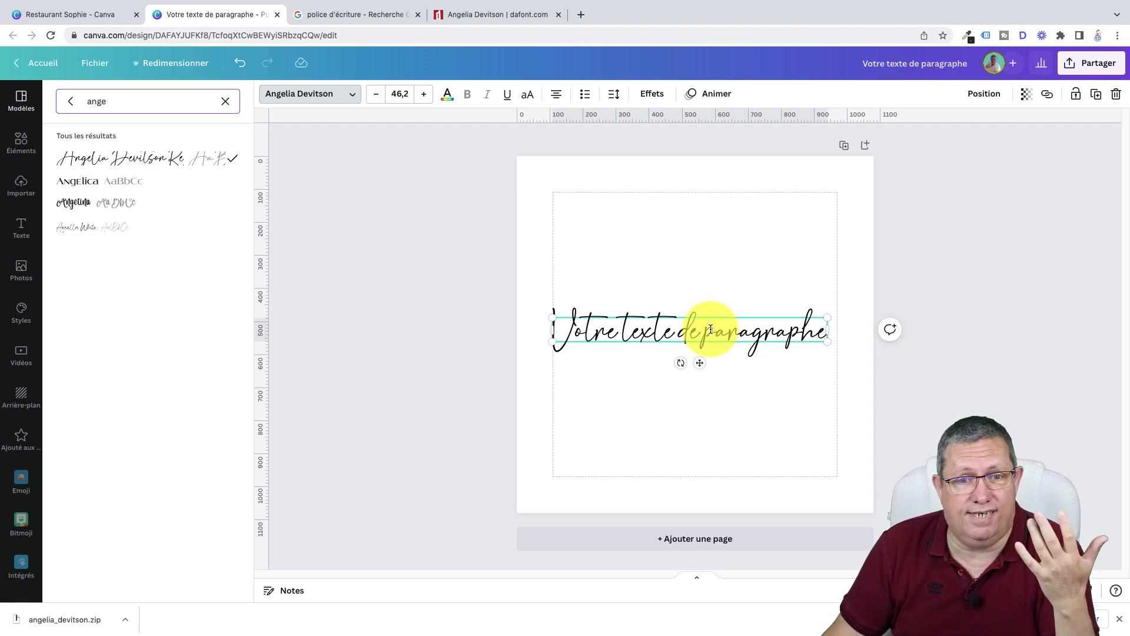
click(659, 389)
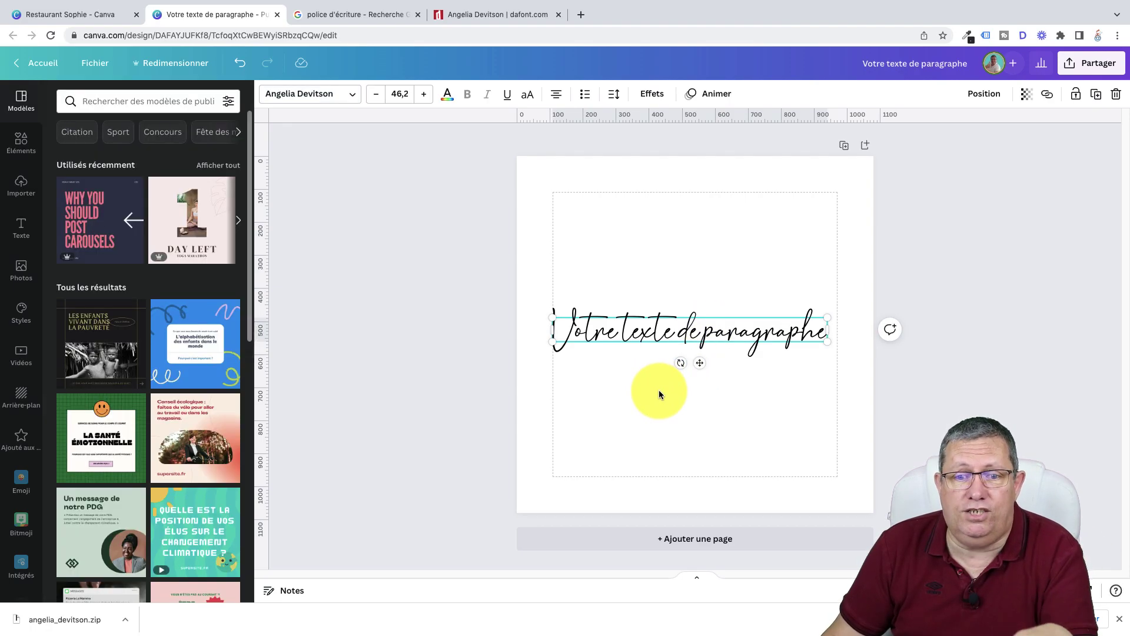
click(676, 334)
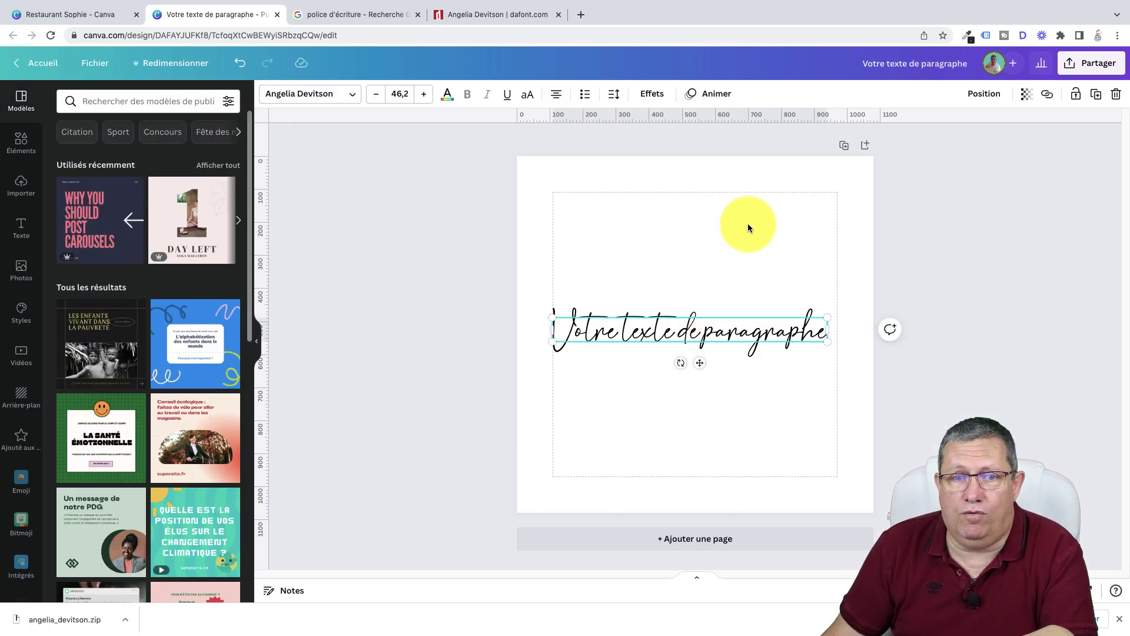
click(690, 266)
click(667, 330)
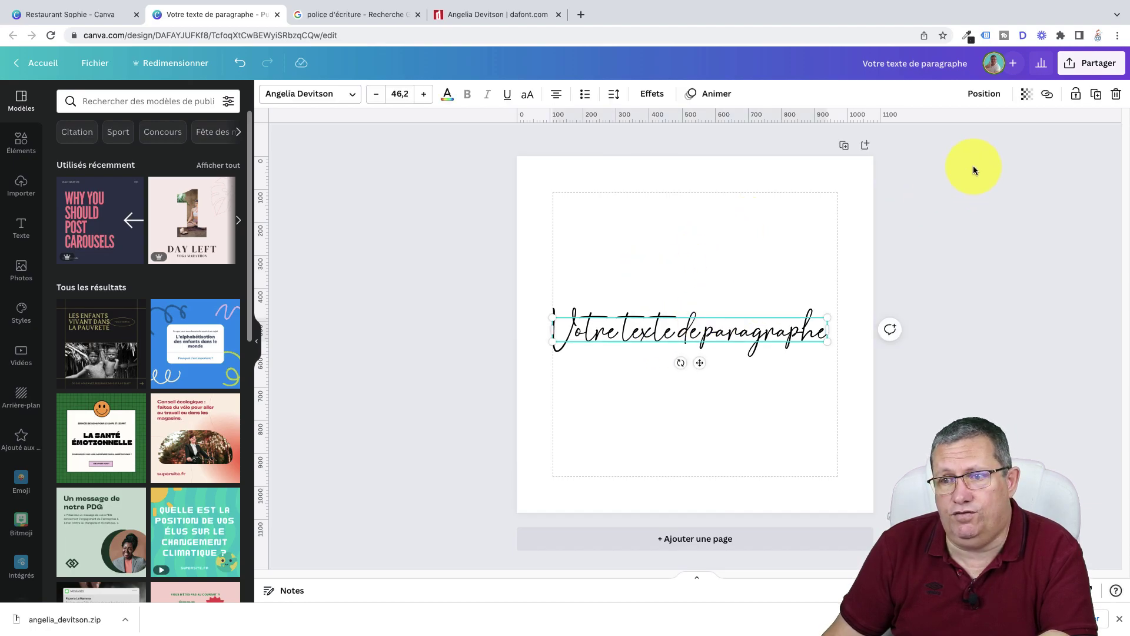
Step: Replace the word "paragraphe" with "péàààà" in the text to test the font's accented letters
double_click(704, 346)
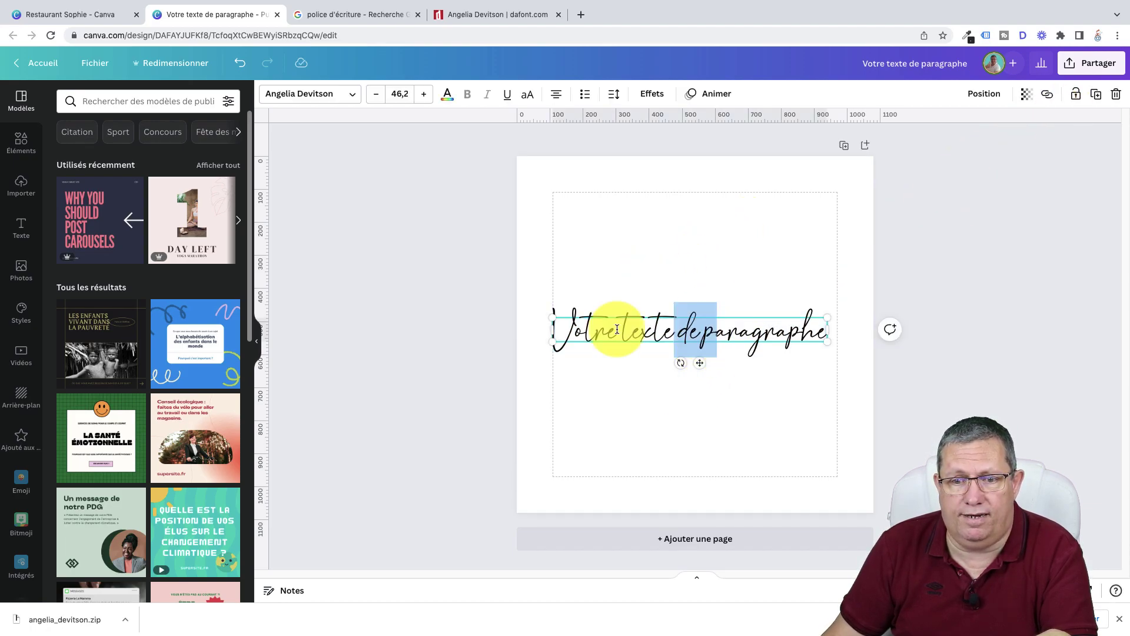
text(pé)
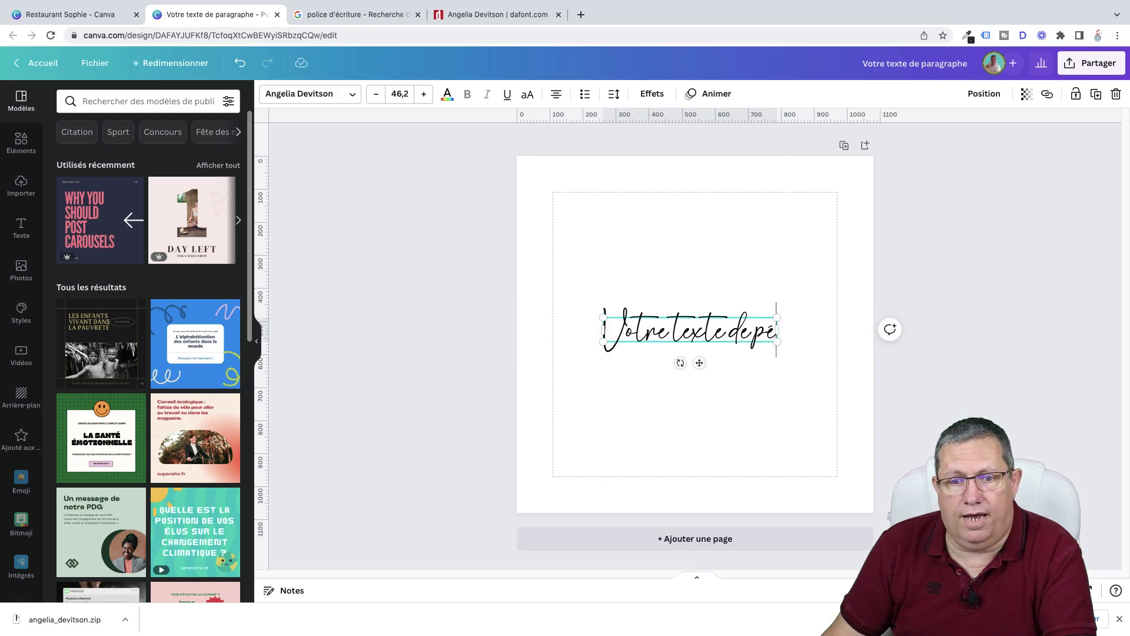
text(àààà)
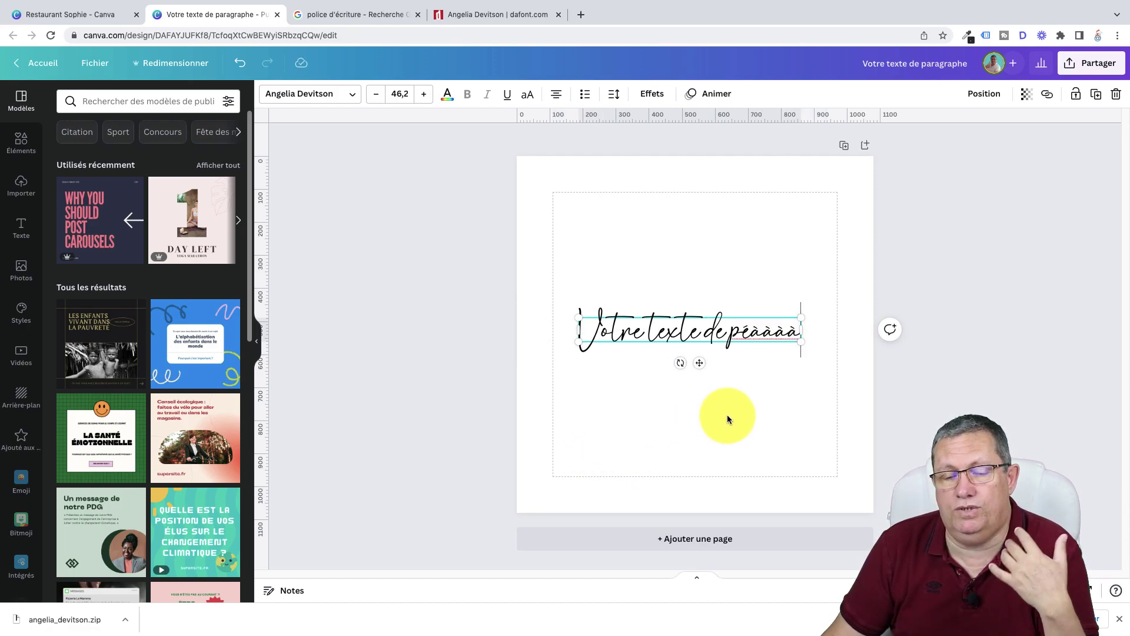